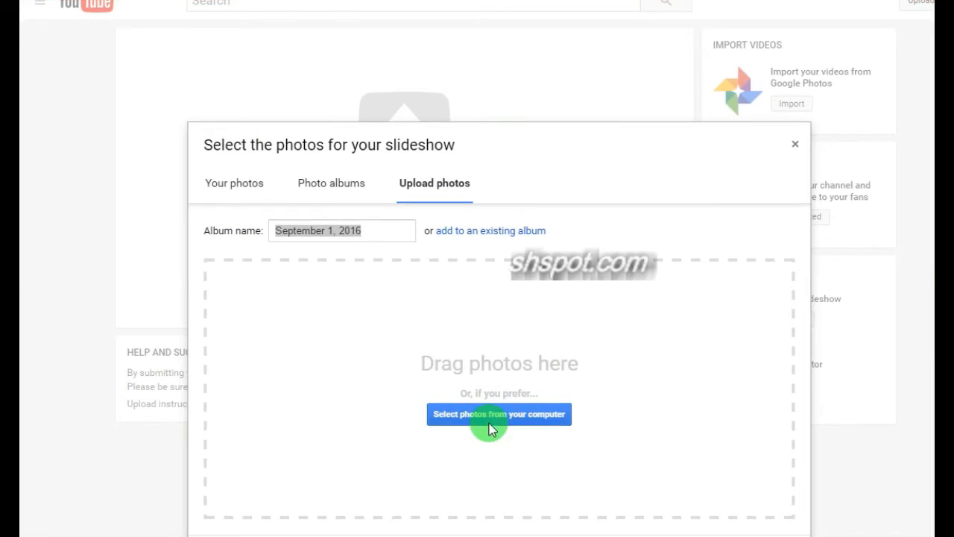
# Add the "email marketing" image from the computer's Videos folder to the slideshow and continue to the slideshow settings.
pyautogui.click(473, 416)
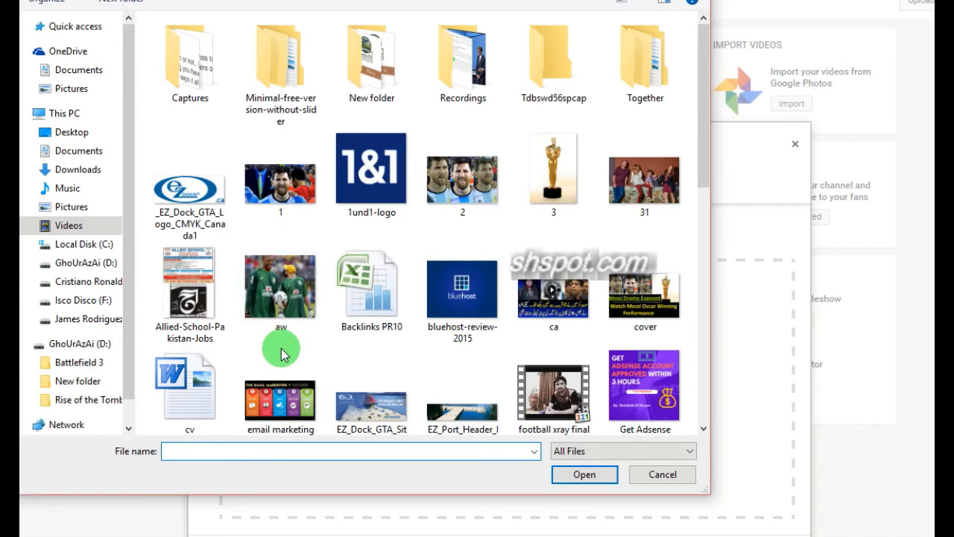
pyautogui.click(278, 418)
pyautogui.doubleClick(297, 384)
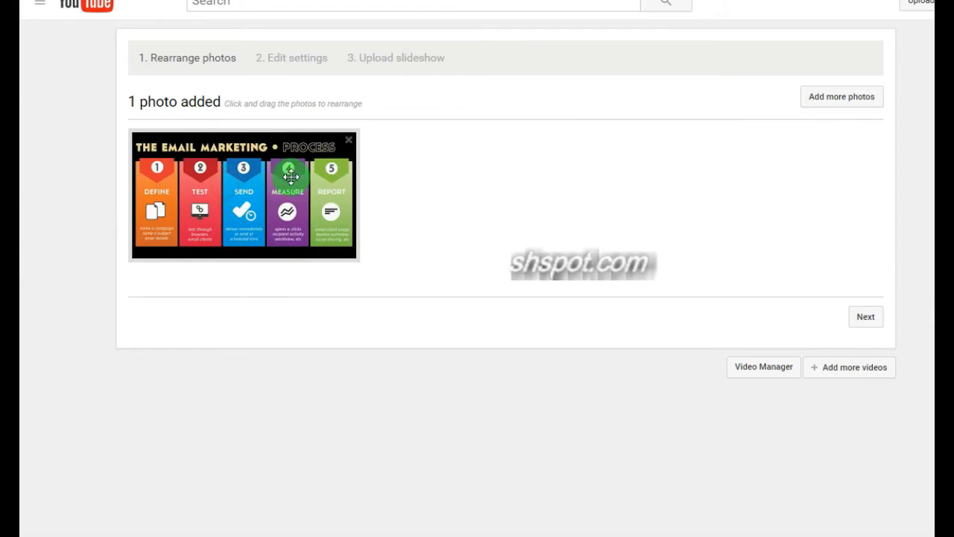
pyautogui.click(856, 321)
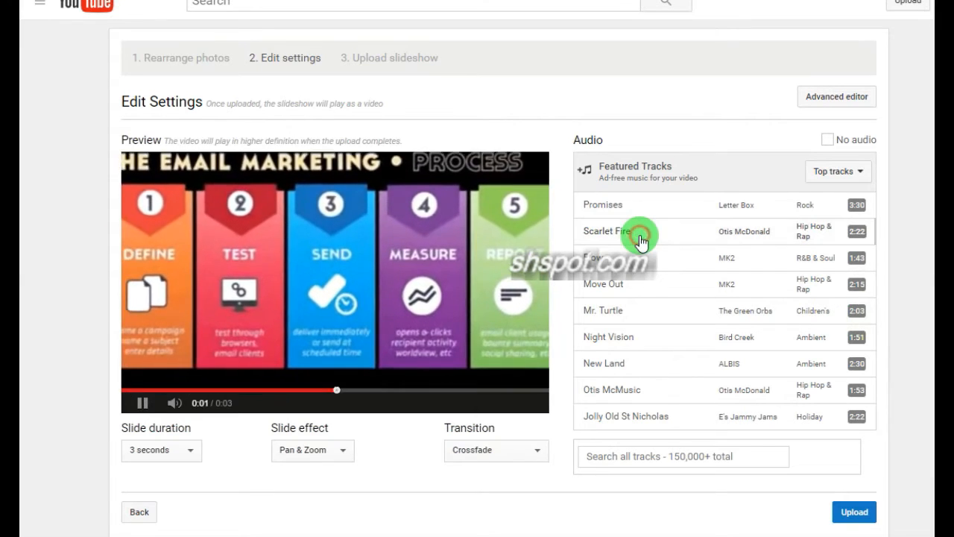
# Set the slide duration to 10 seconds and upload the slideshow.
pyautogui.click(190, 450)
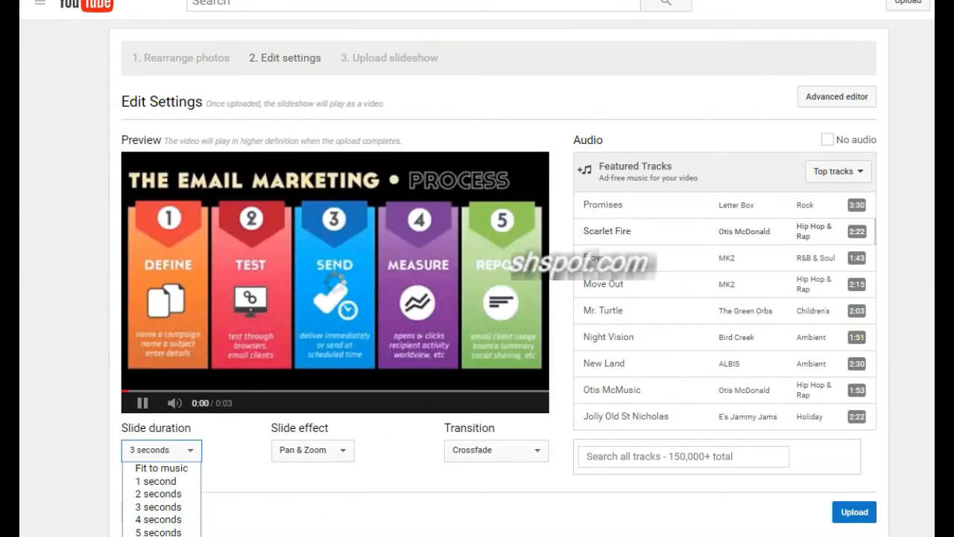
pyautogui.click(159, 536)
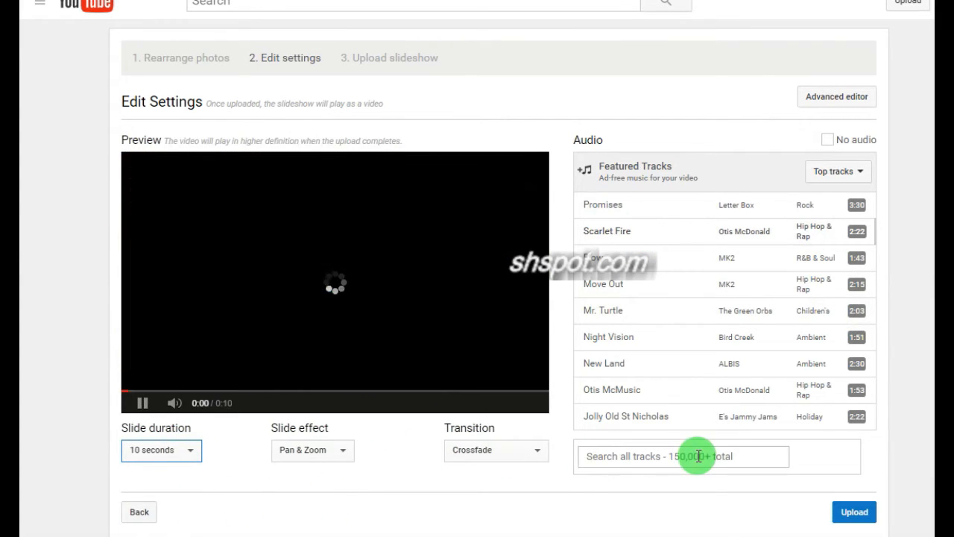
pyautogui.click(850, 513)
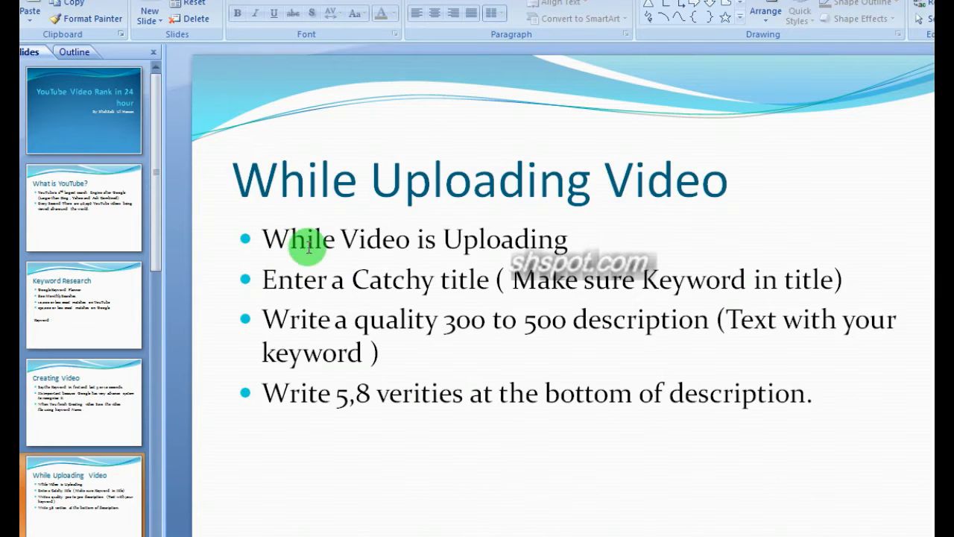
# Switch to PowerPoint and review the upload slide's advice on the catchy title, the 300 to 500 description and the 5,8 verities.
pyautogui.moveTo(265, 282); pyautogui.dragTo(468, 282)
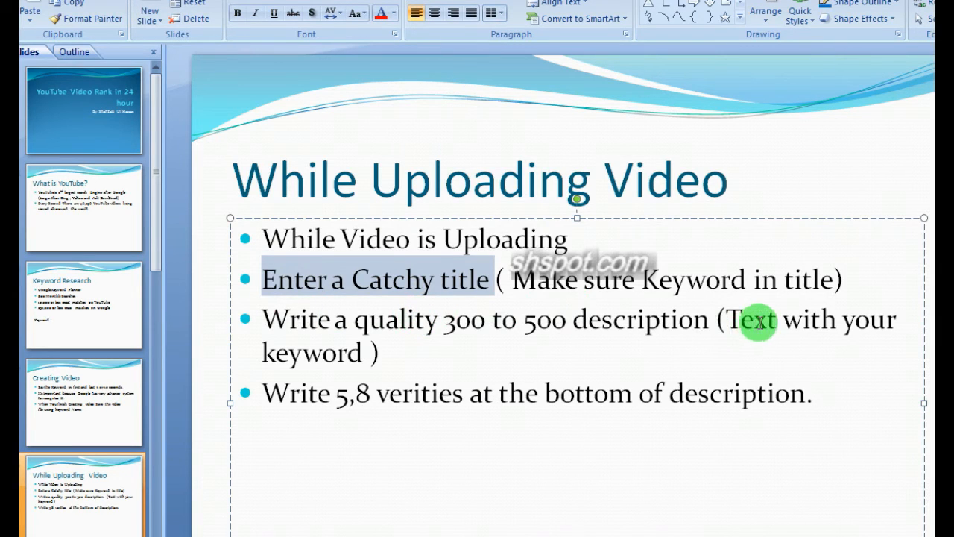
pyautogui.moveTo(741, 319); pyautogui.dragTo(781, 322)
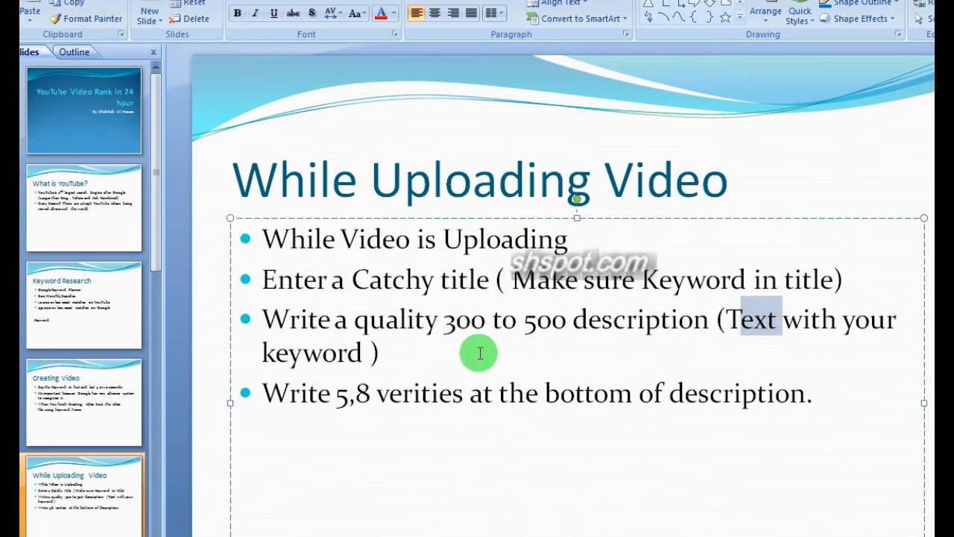
pyautogui.click(299, 319)
pyautogui.moveTo(298, 320); pyautogui.dragTo(635, 323)
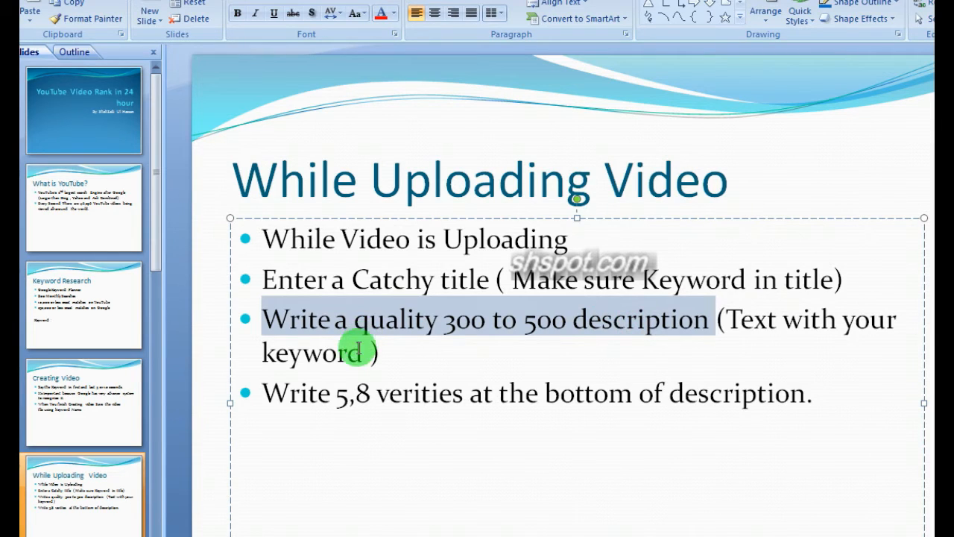
pyautogui.moveTo(266, 394); pyautogui.dragTo(366, 393)
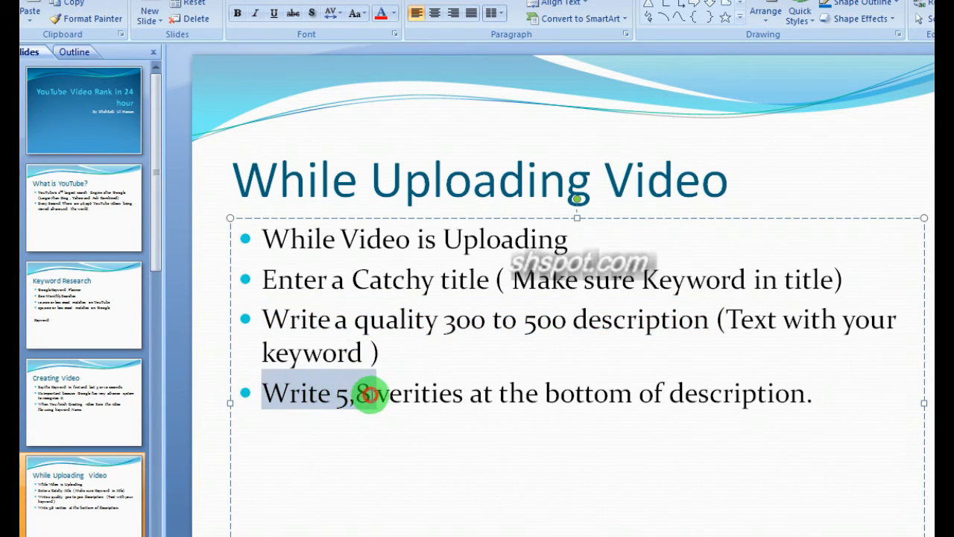
pyautogui.moveTo(369, 395); pyautogui.dragTo(709, 392)
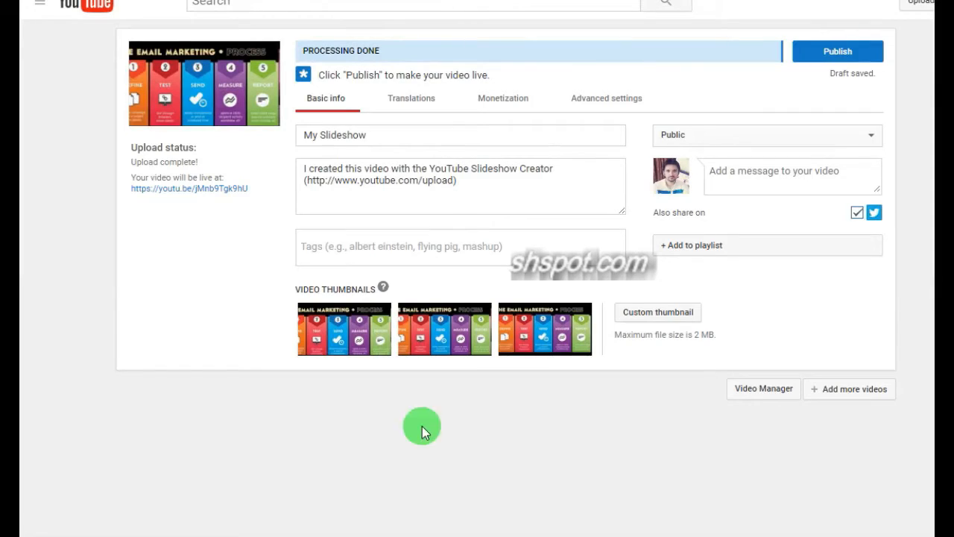
# Switch back to the YouTube upload page and replace the video title with "how to do email marketing".
pyautogui.click(364, 135)
pyautogui.tripleClick(363, 136)
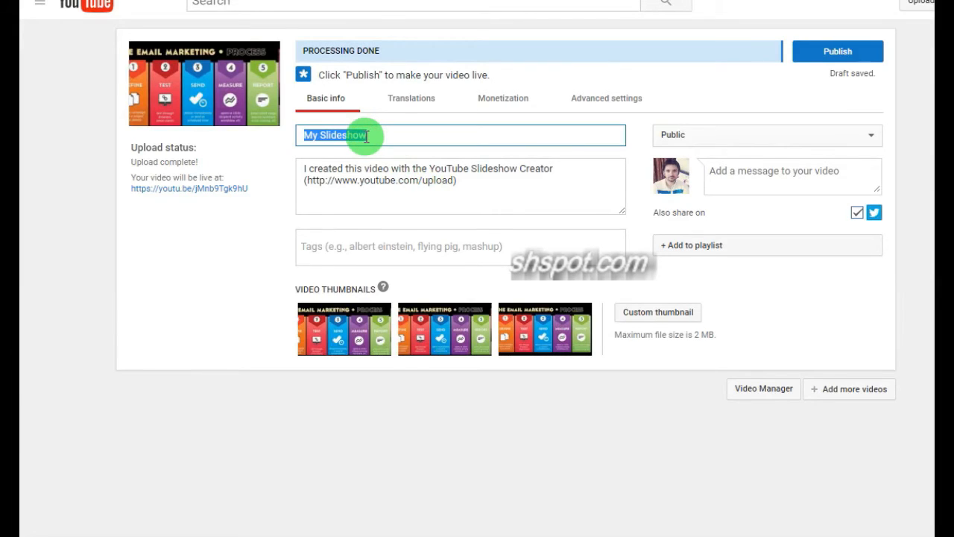
pyautogui.write('how to do email marketing')
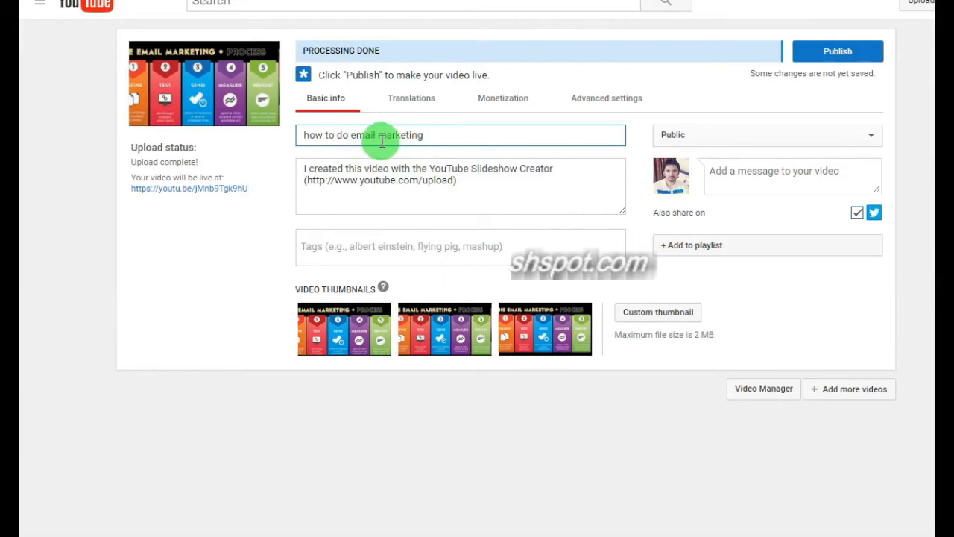
# Replace the default description with "Why email Marketing is important", followed by placeholder dots on separate lines and a blank line.
pyautogui.click(398, 187)
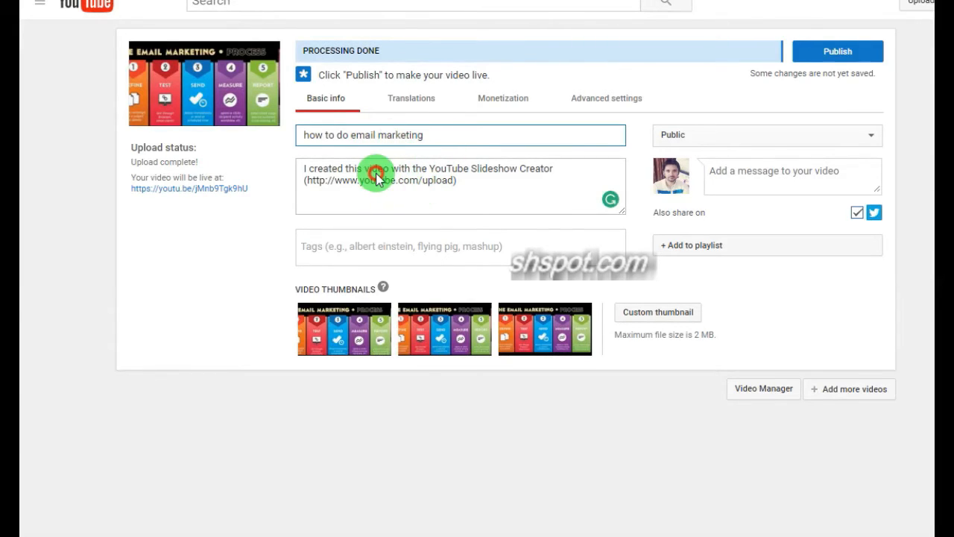
pyautogui.click(376, 171)
pyautogui.tripleClick(378, 182)
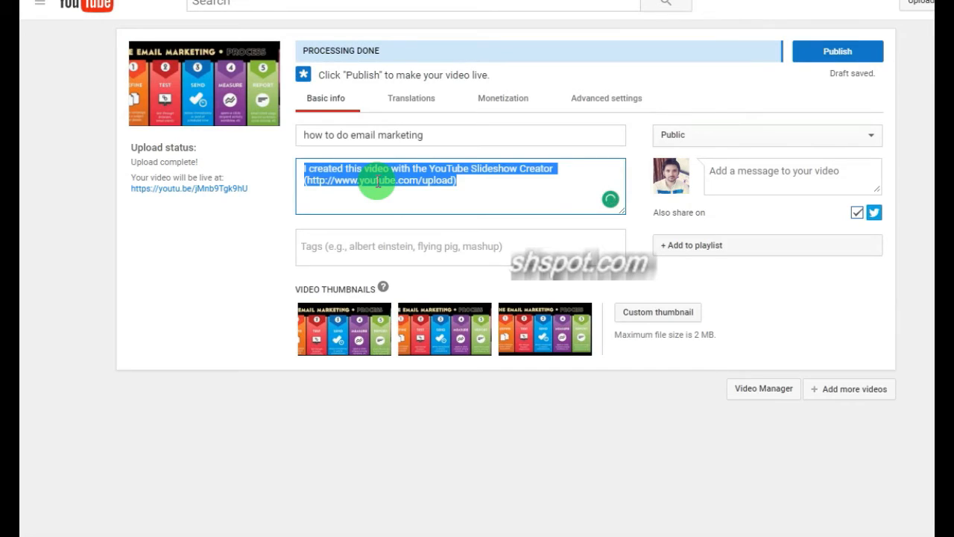
pyautogui.write('Why email Marketing ')
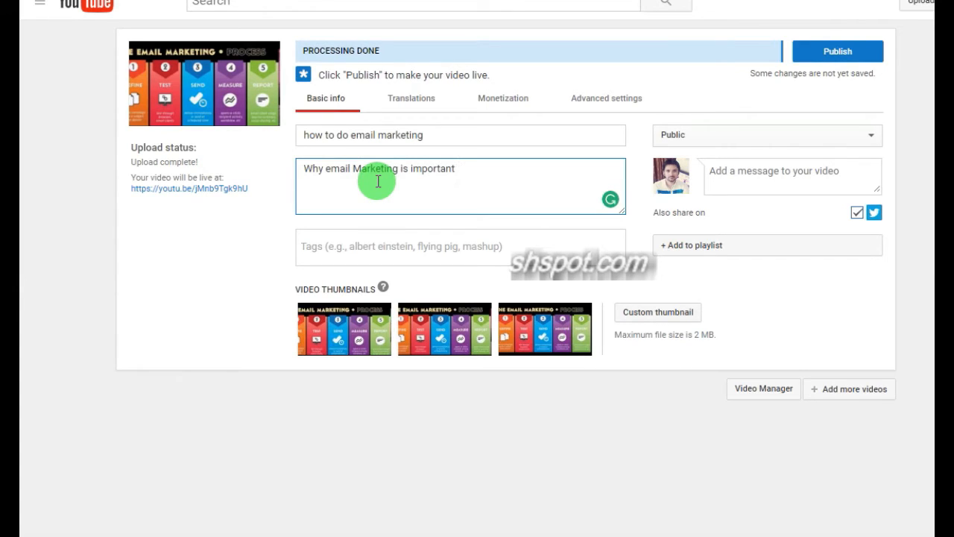
pyautogui.write('is important')
pyautogui.press('Return')
pyautogui.press('Return')
pyautogui.write('.')
pyautogui.press('Return')
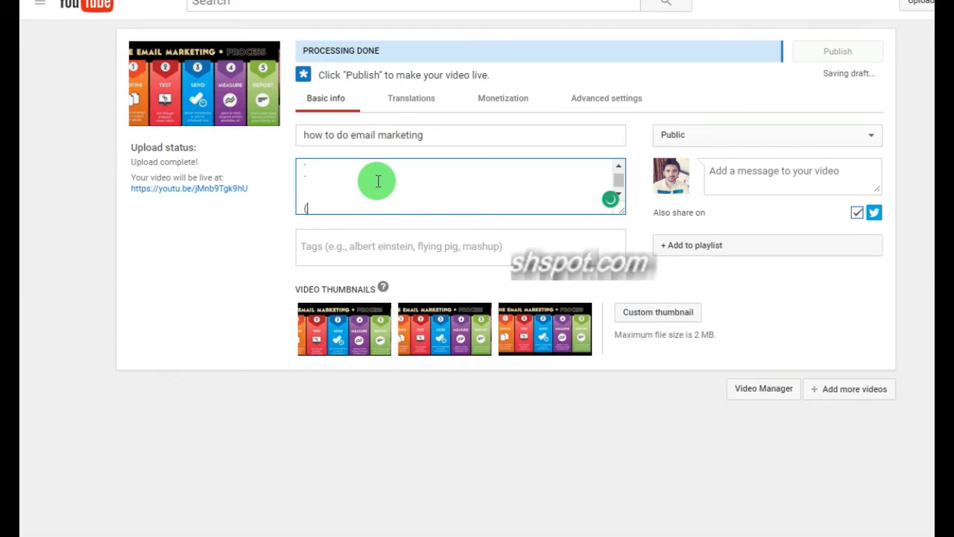
pyautogui.write('S')
pyautogui.press('BackSpace')
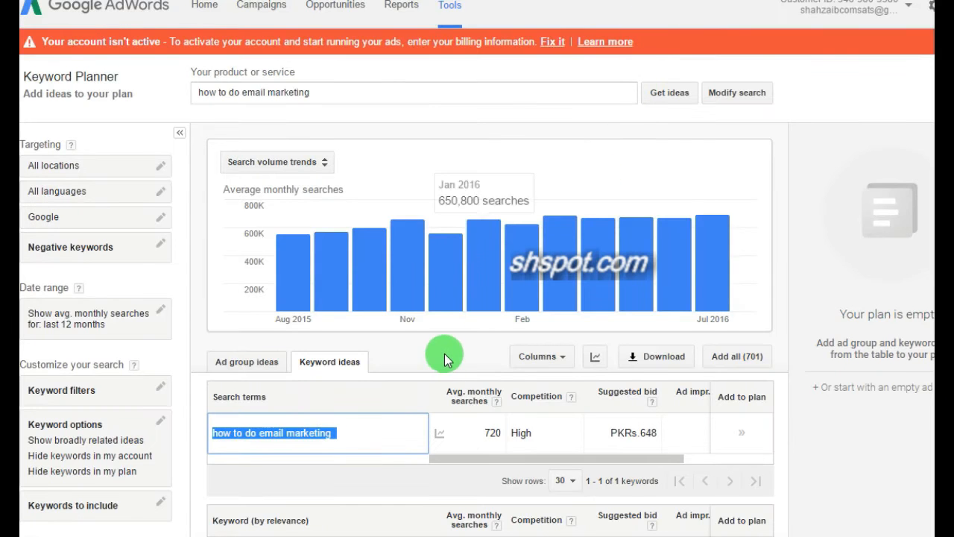
# Copy the keyword "envio de email marketing" from Google Keyword Planner into the end of the YouTube description, followed by a "|" separator.
pyautogui.scroll(-1, 443, 355)
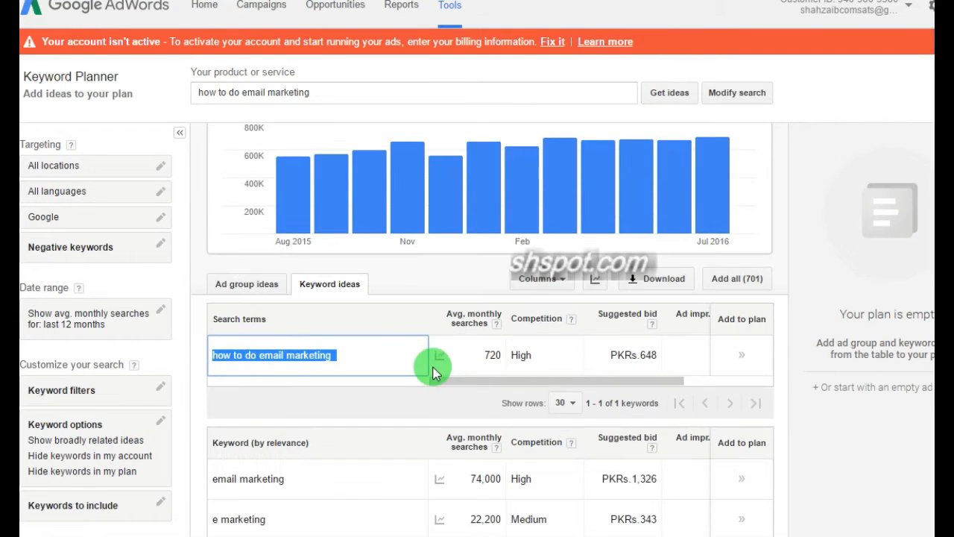
pyautogui.scroll(-4, 436, 373)
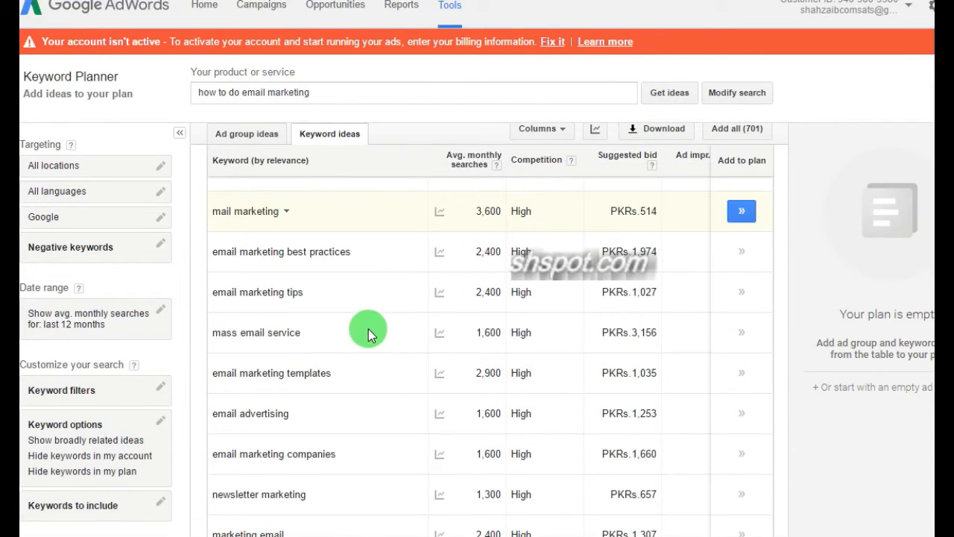
pyautogui.scroll(-5, 367, 329)
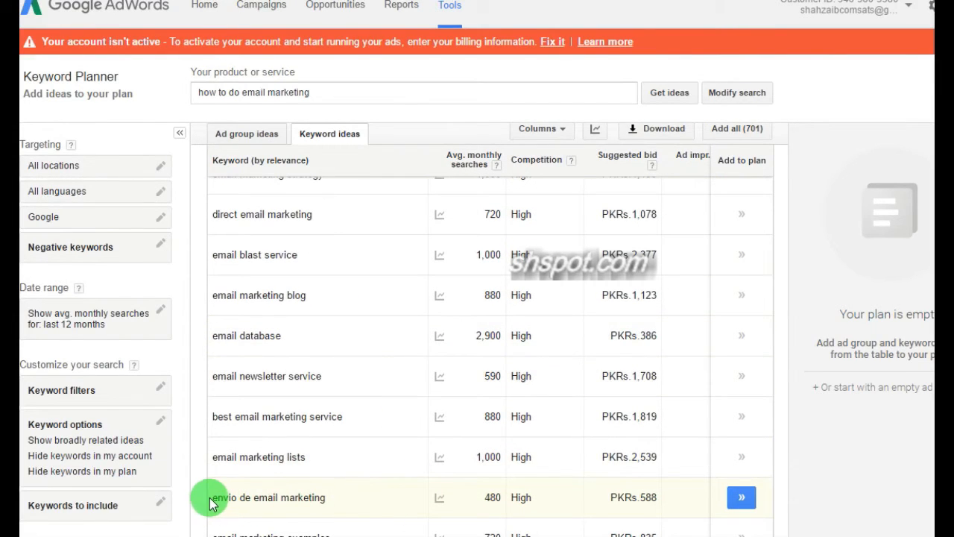
pyautogui.moveTo(210, 504); pyautogui.dragTo(328, 506)
pyautogui.hotkey('ctrl', 'c')
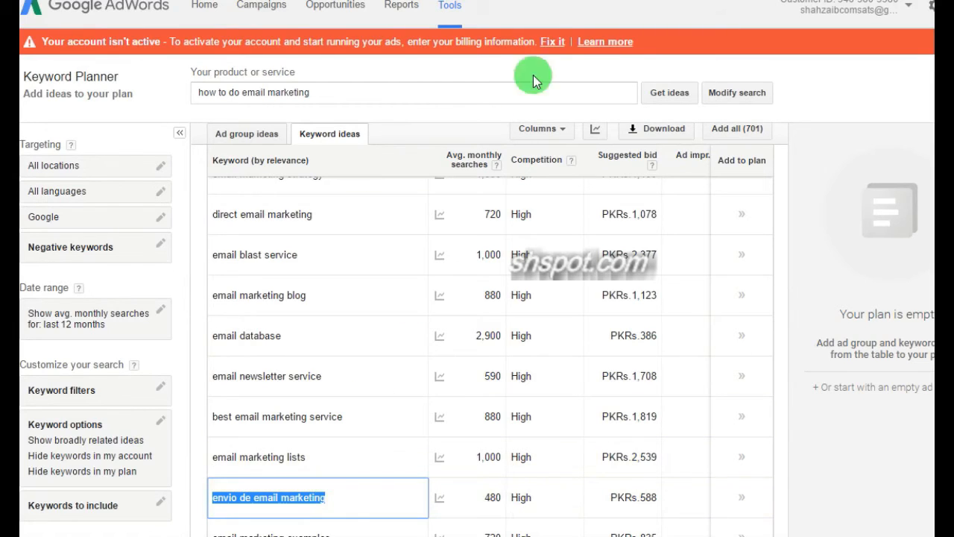
pyautogui.click(446, 2)
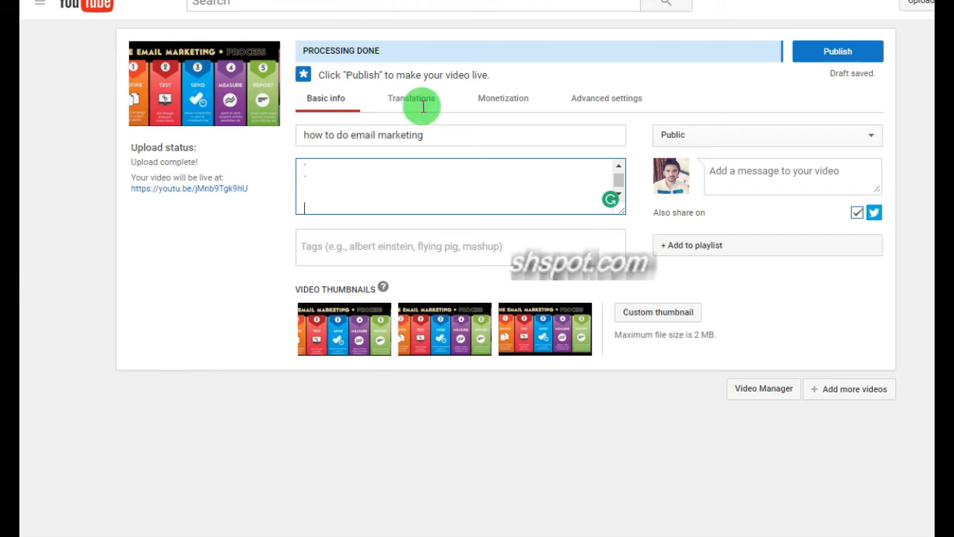
pyautogui.click(344, 196)
pyautogui.hotkey('ctrl', 'v')
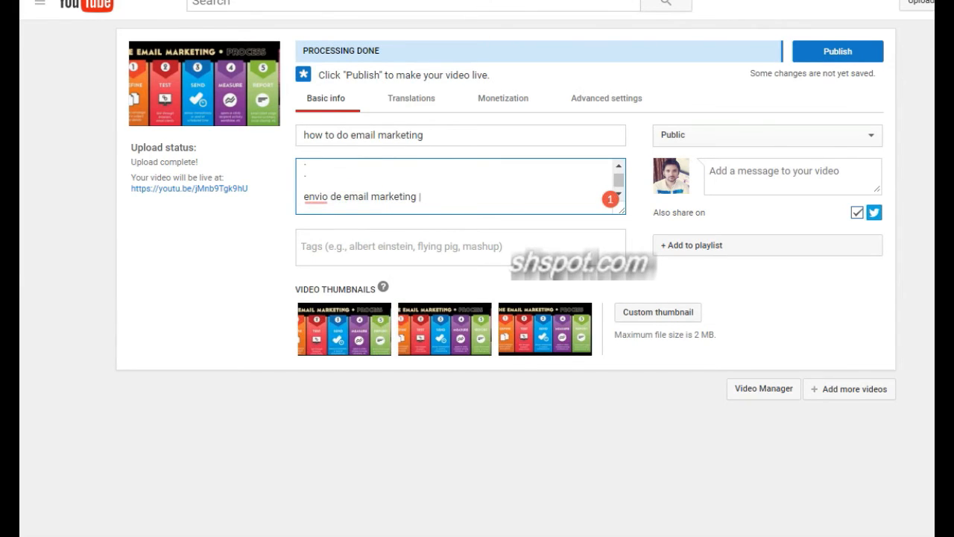
# Pick the keyword "opt in email marketing" in Keyword Planner and add it with a "|" separator to the description's keyword line.
pyautogui.click(491, 1)
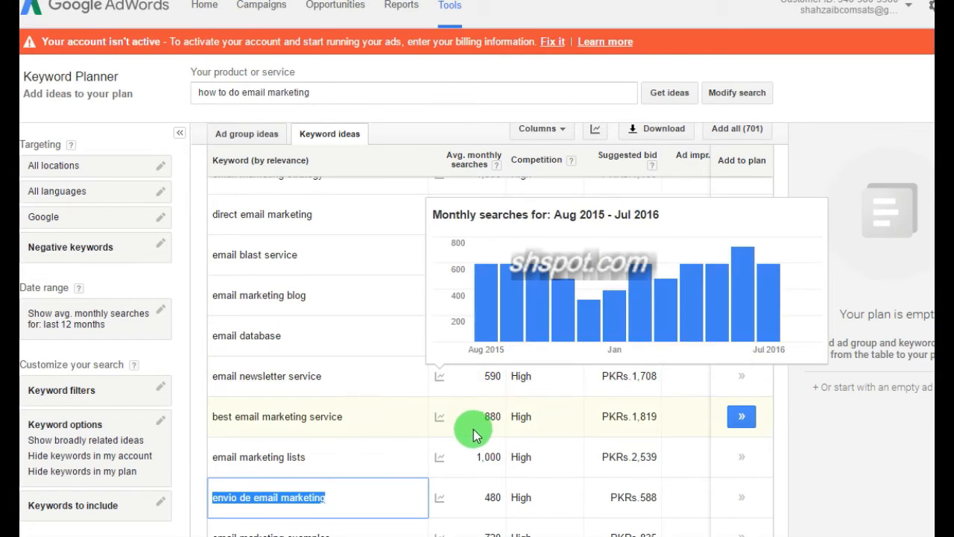
pyautogui.moveTo(682, 2); pyautogui.dragTo(687, 75)
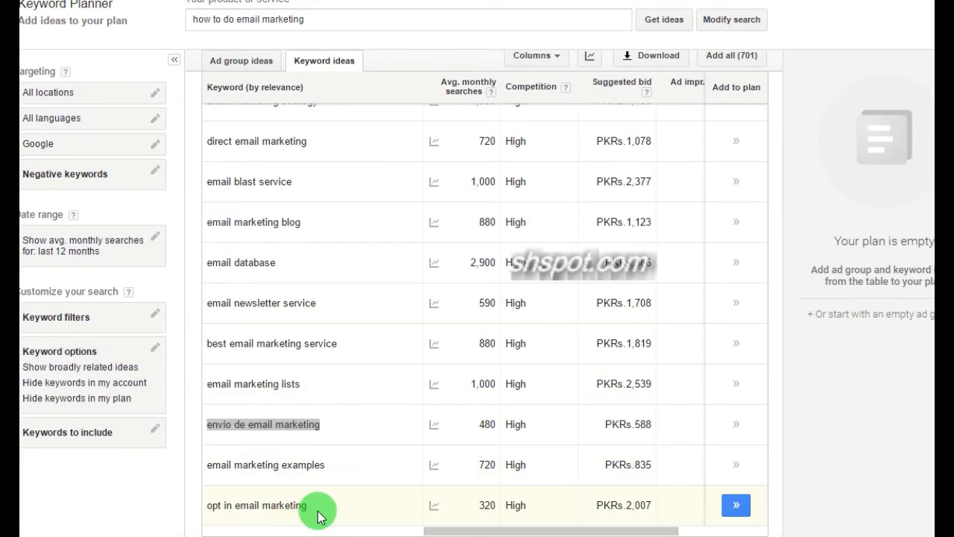
pyautogui.moveTo(202, 505); pyautogui.dragTo(305, 506)
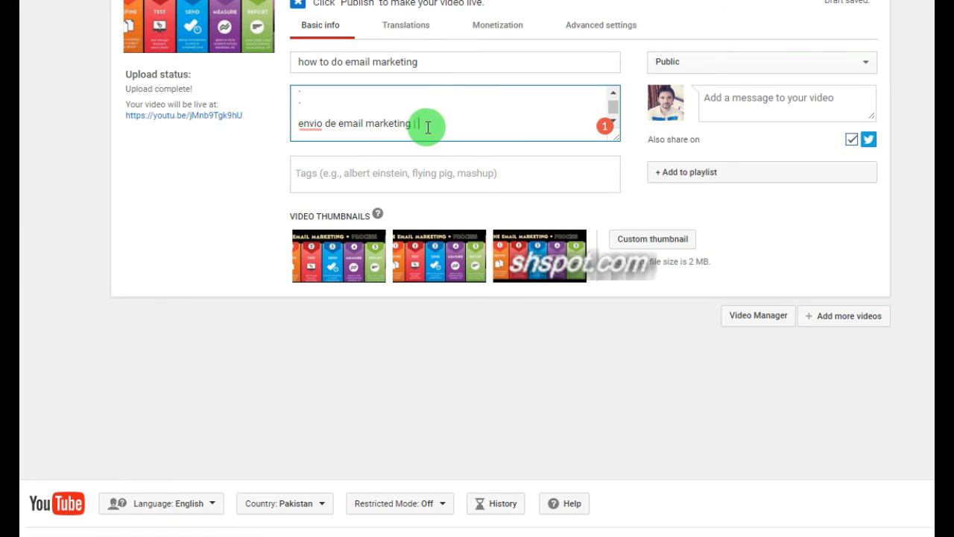
pyautogui.write('opt in email marketing')
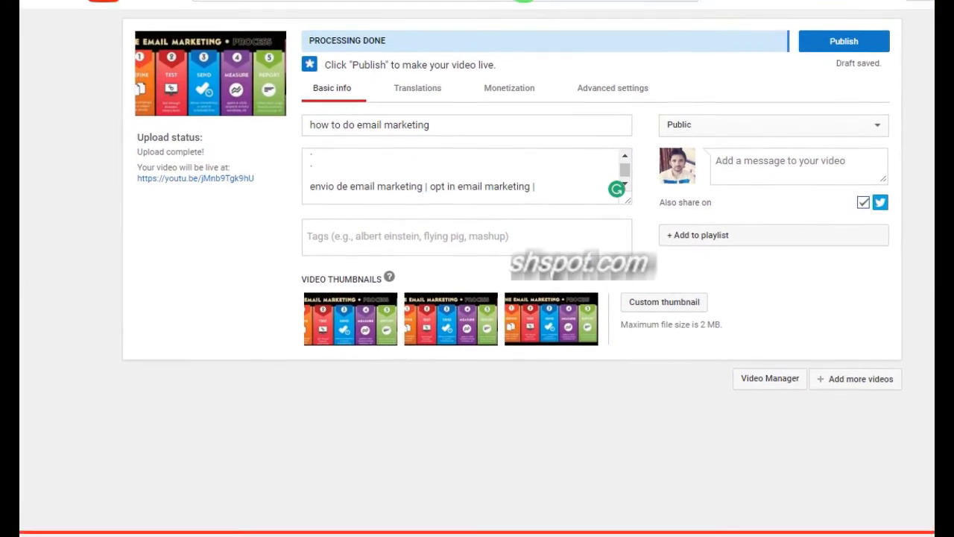
# Copy the video title "how to do email marketing" and add it as a tag.
pyautogui.tripleClick(380, 132)
pyautogui.hotkey('ctrl', 'c')
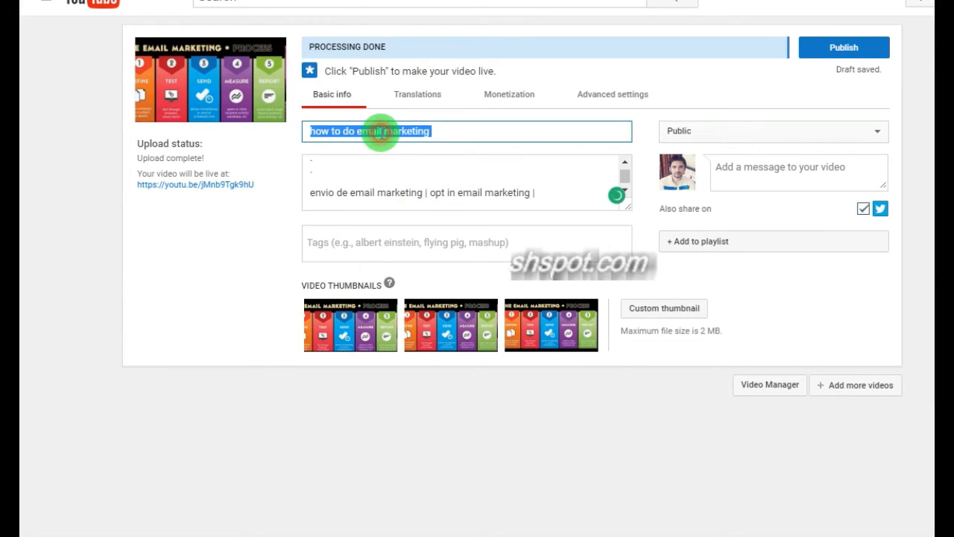
pyautogui.click(340, 238)
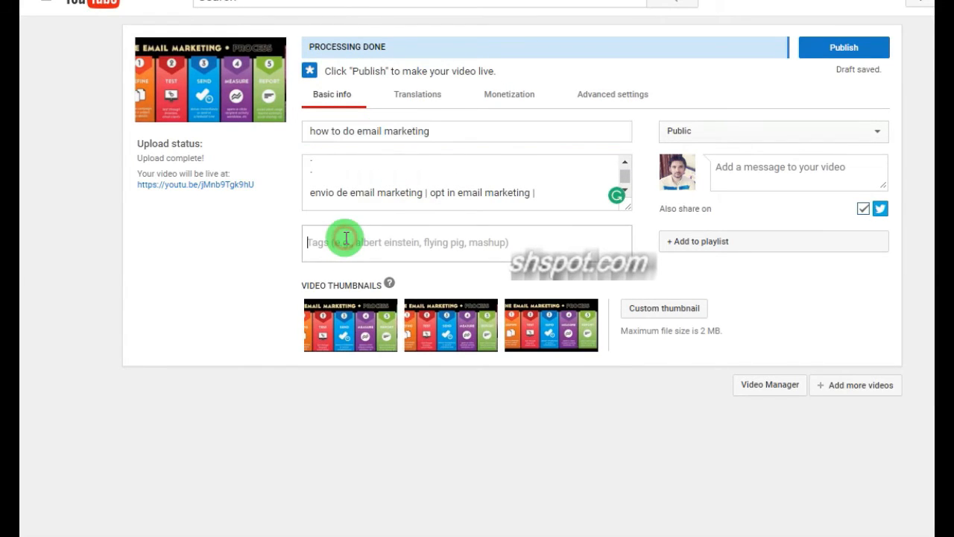
pyautogui.hotkey('ctrl', 'v')
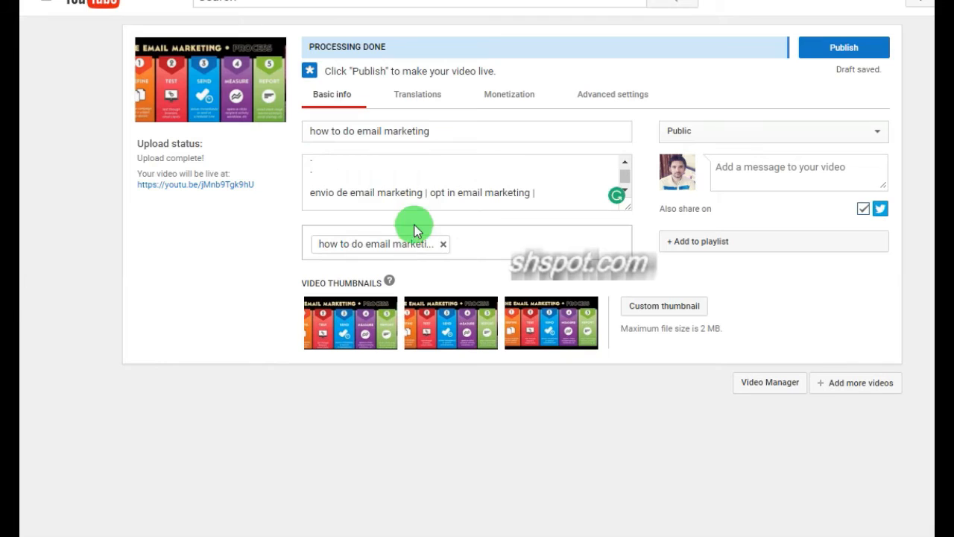
# Insert "how to do email marketing |" at the start of the description's keyword line.
pyautogui.click(312, 197)
pyautogui.hotkey('ctrl', 'v')
pyautogui.write('|')
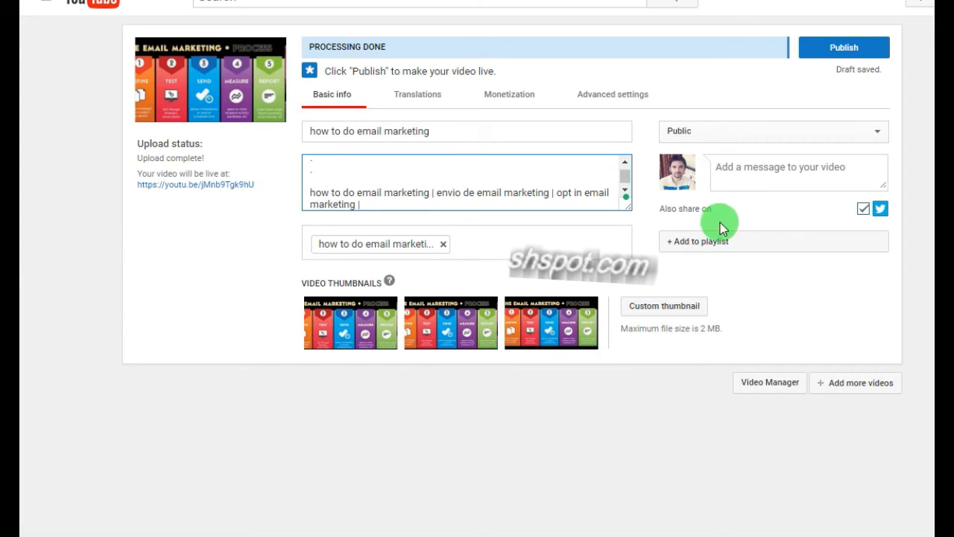
pyautogui.click(731, 167)
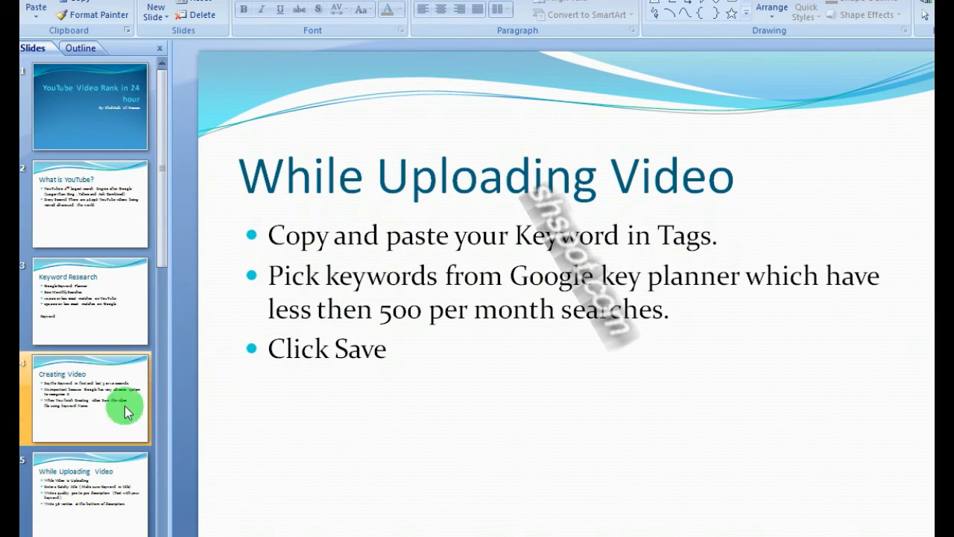
# Switch to PowerPoint and show slide 7, "When Video is Uploaded".
pyautogui.scroll(-2, 104, 428)
pyautogui.scroll(-1, 103, 429)
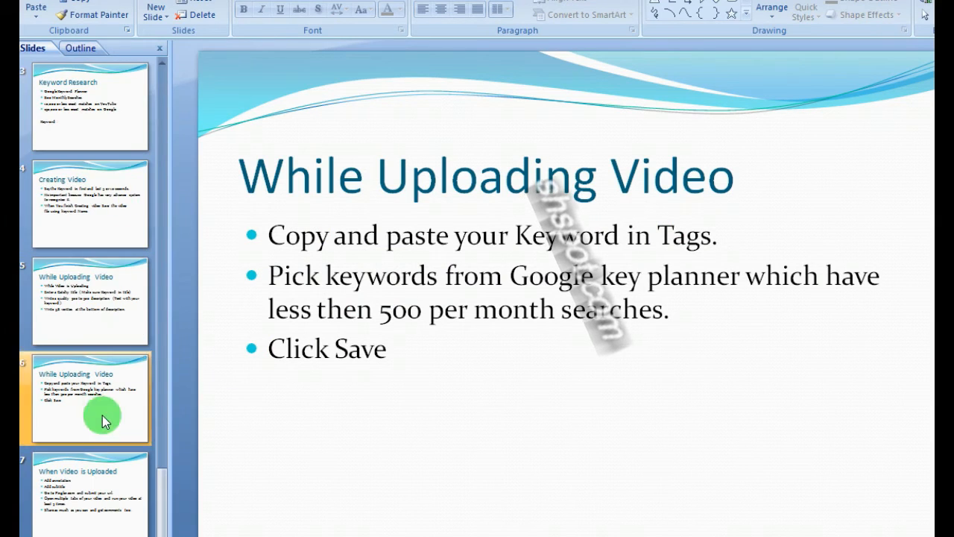
pyautogui.click(107, 495)
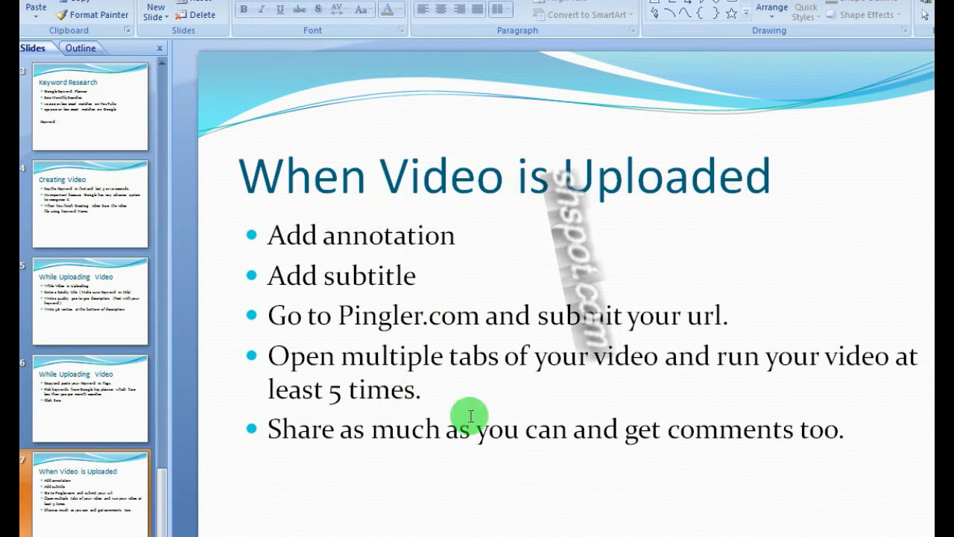
# Switch to YouTube's Creator Studio and open the annotations editor for the video "how to do email marketing".
pyautogui.moveTo(353, 228); pyautogui.dragTo(505, 238)
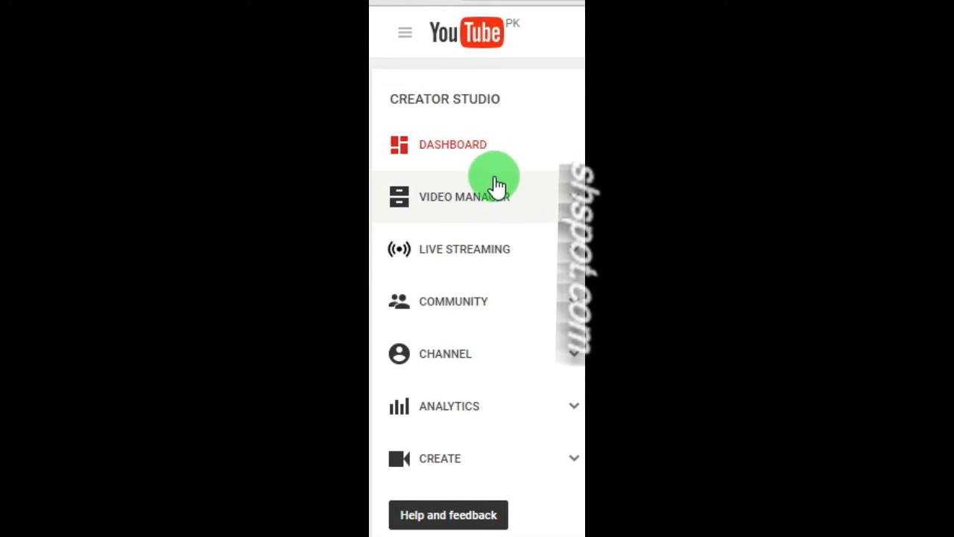
pyautogui.click(452, 203)
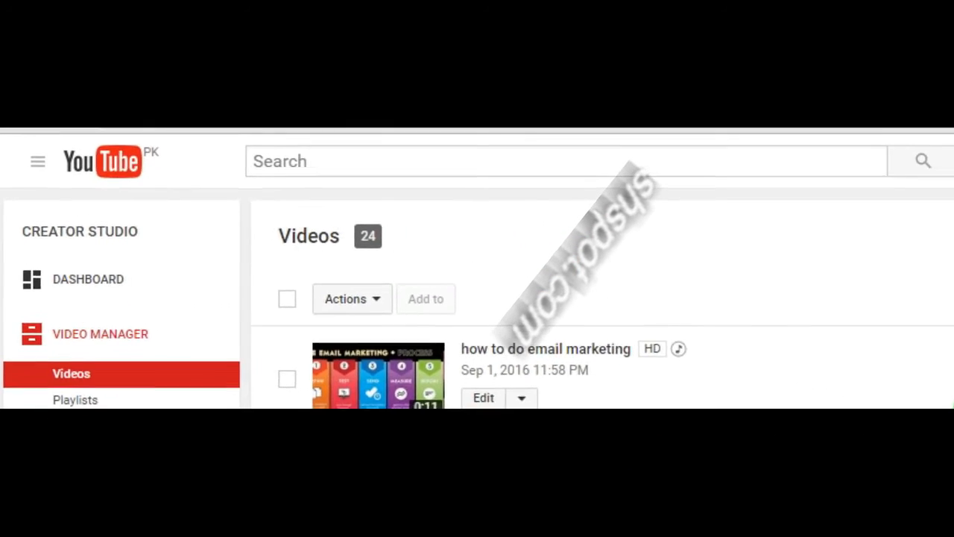
pyautogui.click(481, 399)
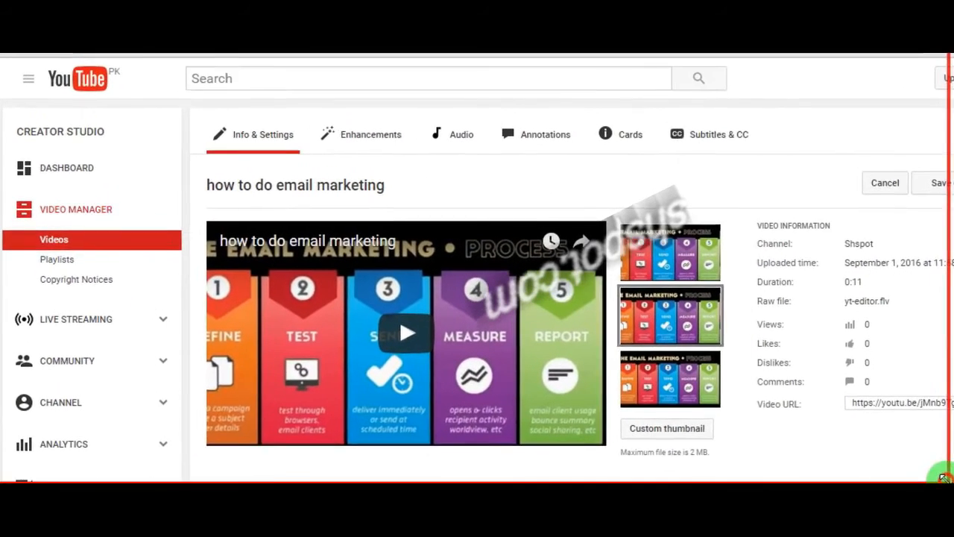
pyautogui.click(542, 139)
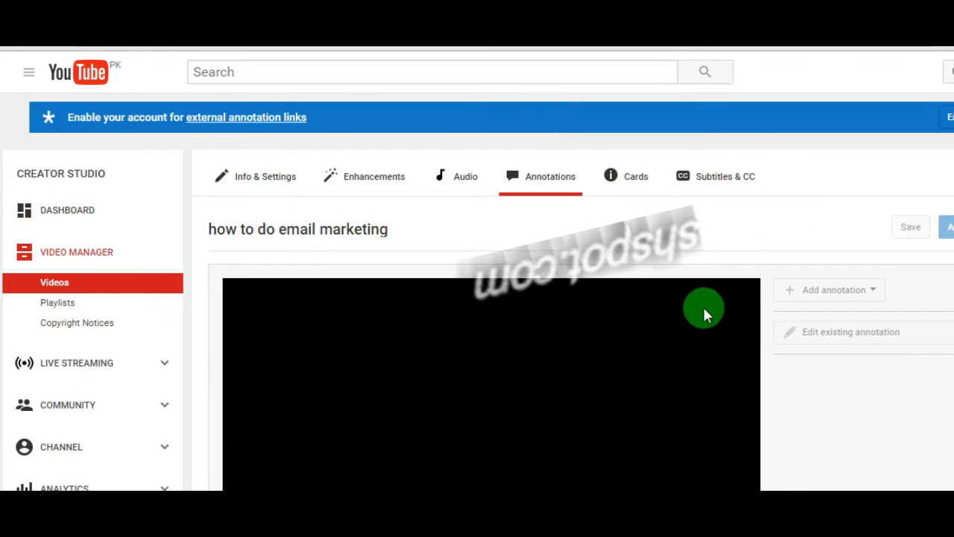
pyautogui.scroll(-1, 778, 354)
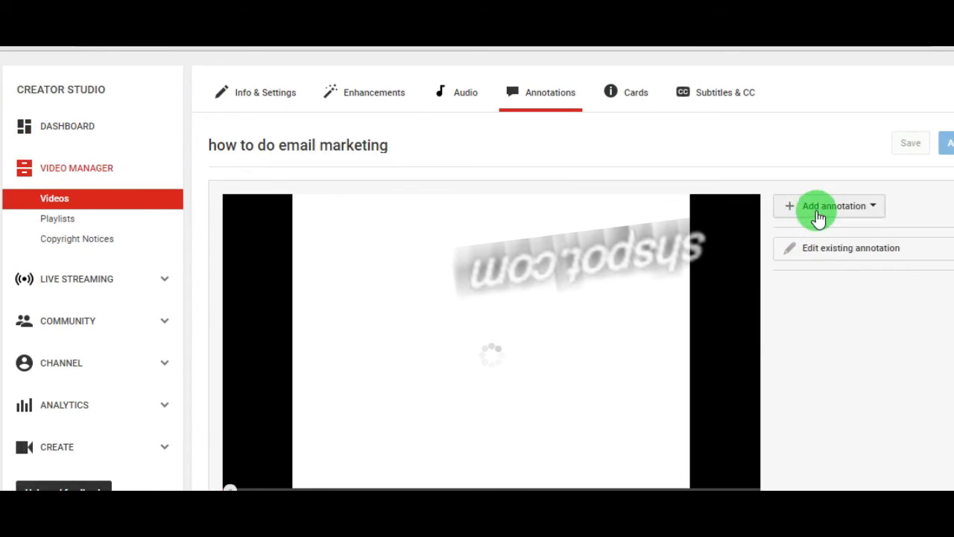
# Add a speech bubble annotation reading "how to do email marketing" over the monitor icon below TEST and save it.
pyautogui.click(815, 210)
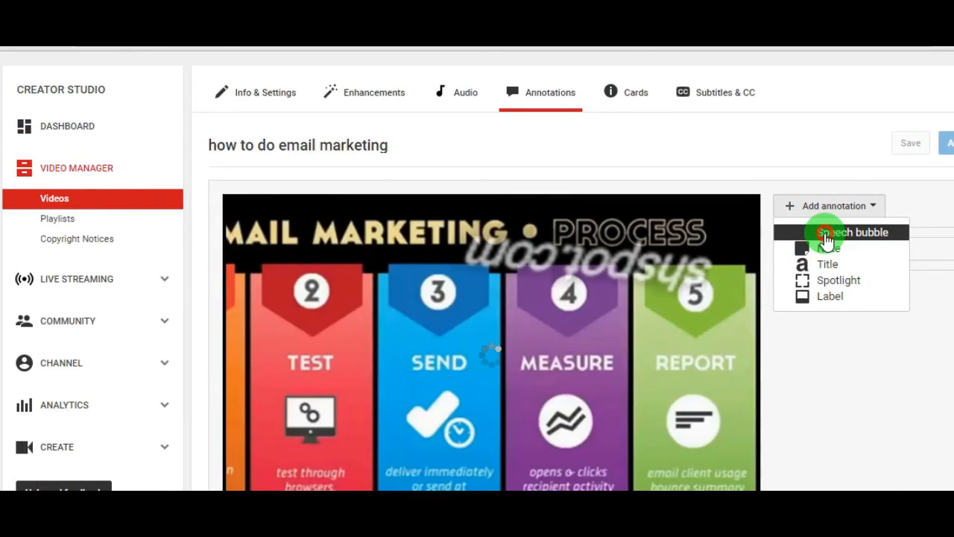
pyautogui.click(822, 235)
pyautogui.moveTo(333, 267); pyautogui.dragTo(354, 299)
pyautogui.click(794, 321)
pyautogui.write('how to do email marketing')
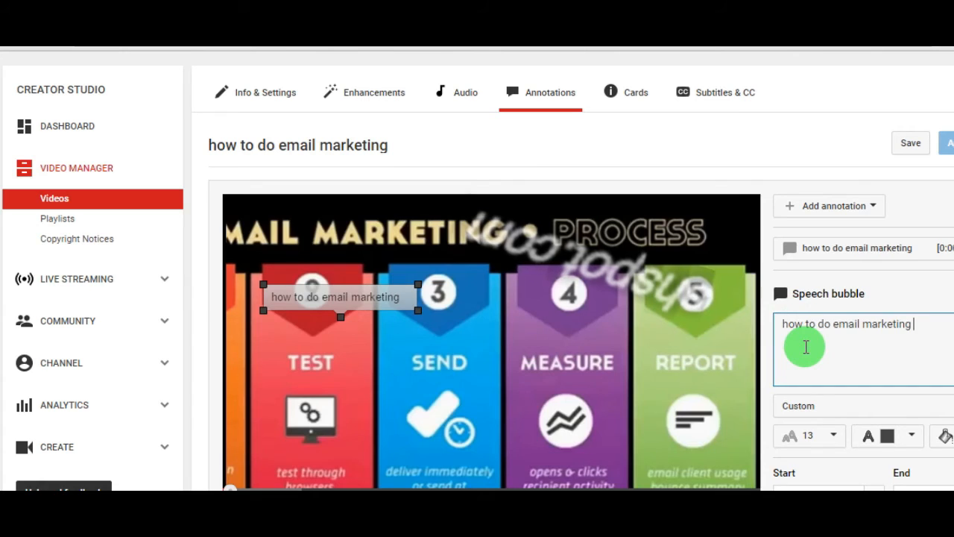
pyautogui.moveTo(335, 298); pyautogui.dragTo(332, 412)
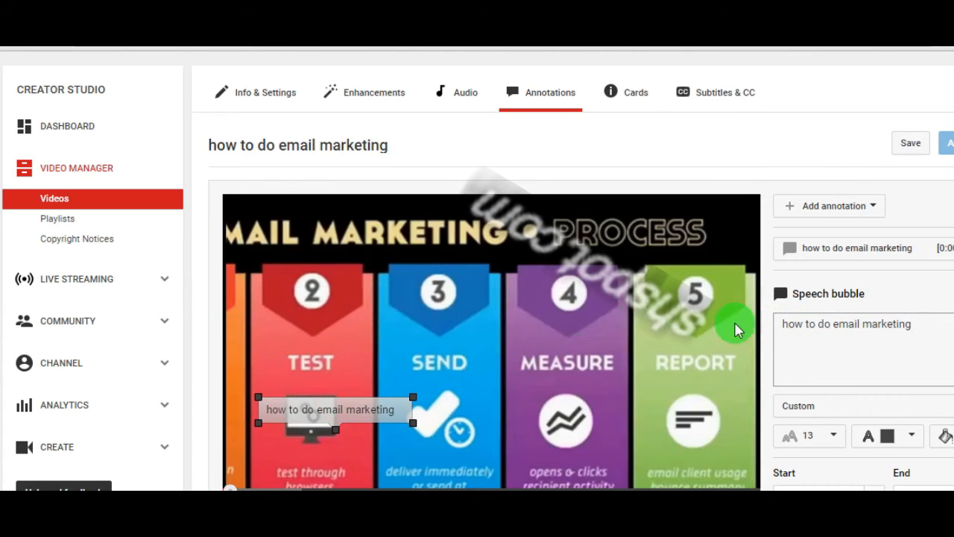
pyautogui.click(903, 141)
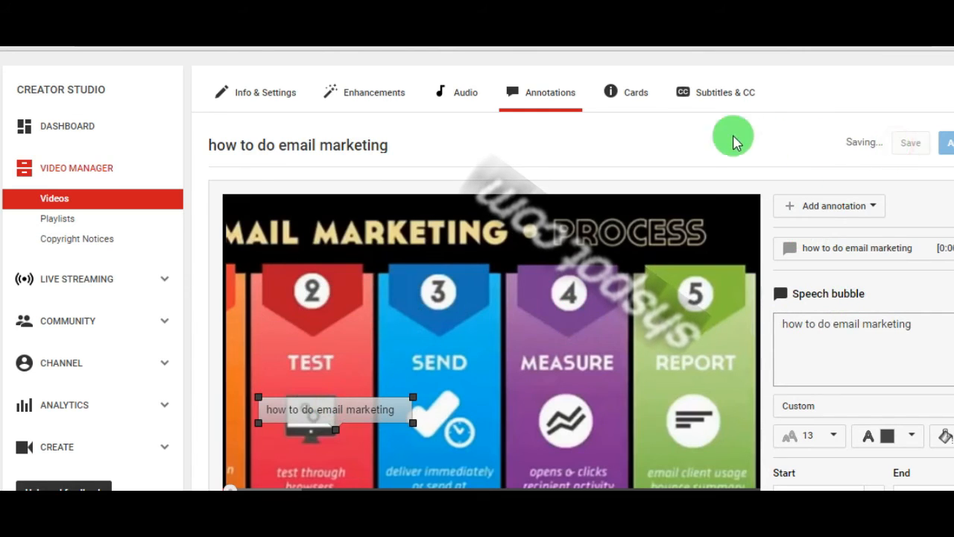
# In the video's subtitle settings, set the video language to Urdu as the default for new uploads, and pause the preview.
pyautogui.click(701, 102)
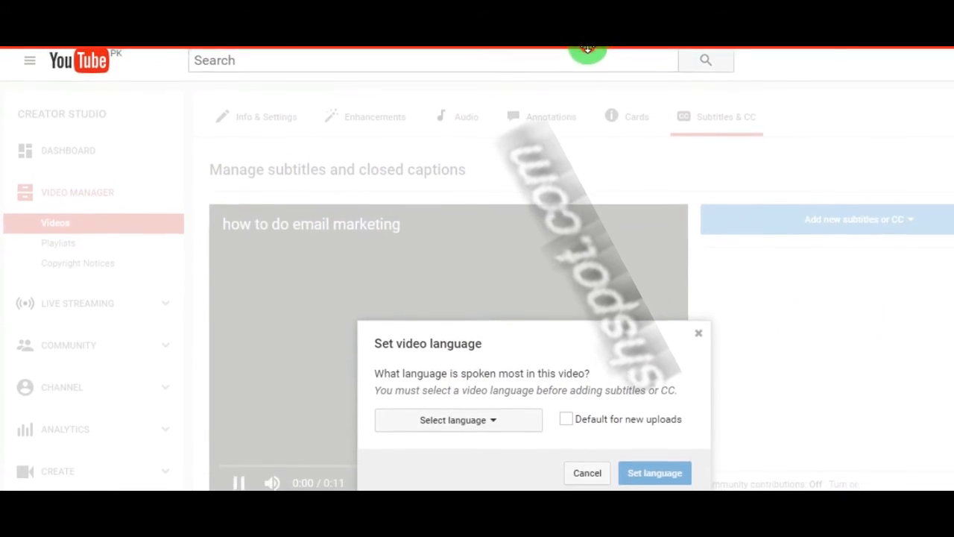
pyautogui.click(575, 412)
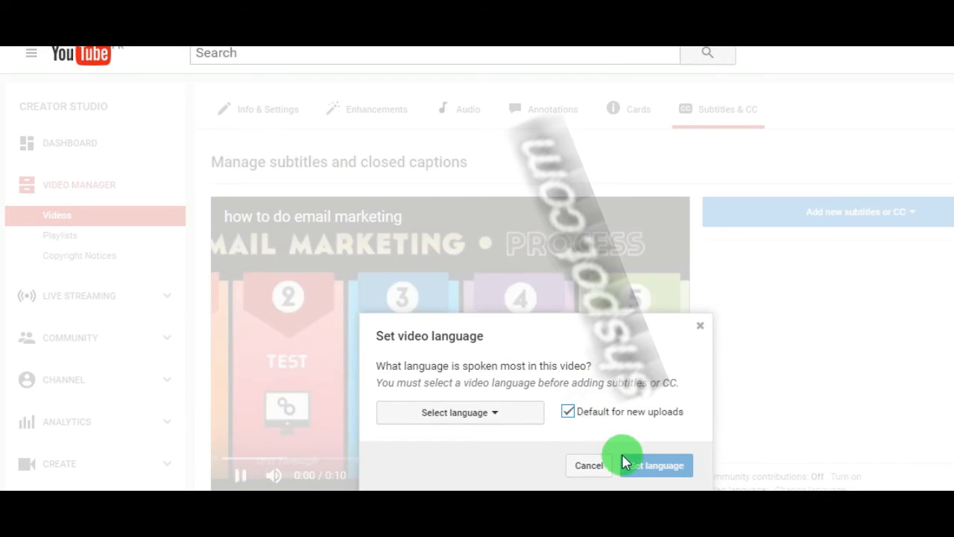
pyautogui.click(517, 415)
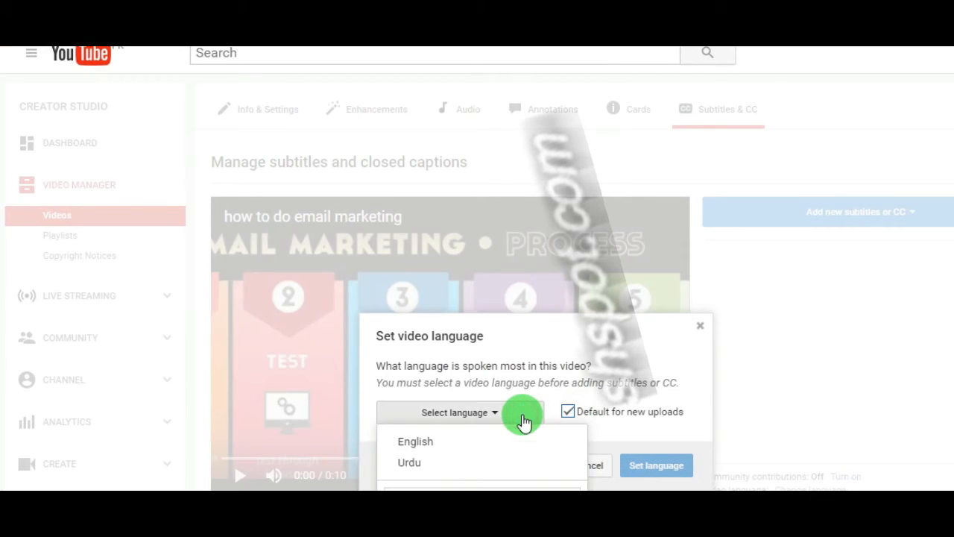
pyautogui.click(447, 462)
pyautogui.click(660, 468)
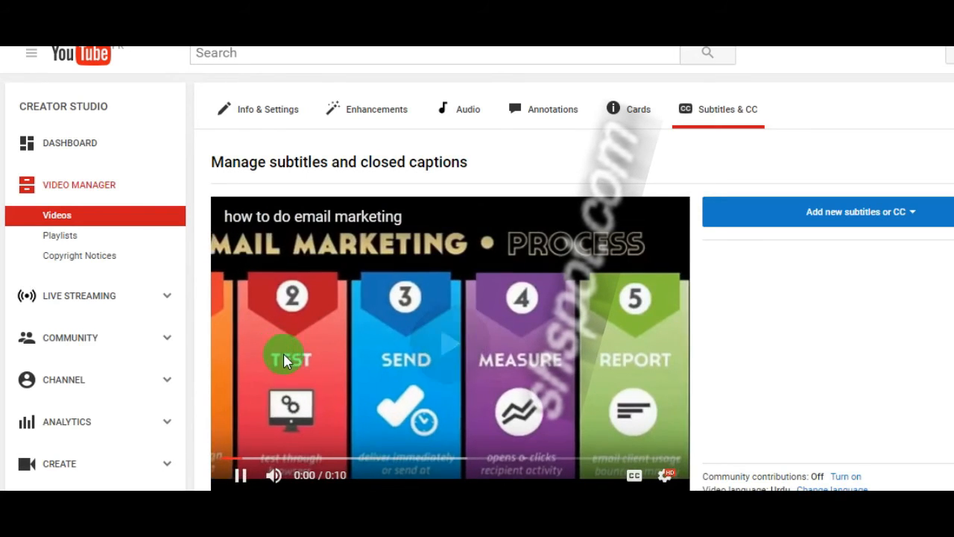
pyautogui.click(283, 353)
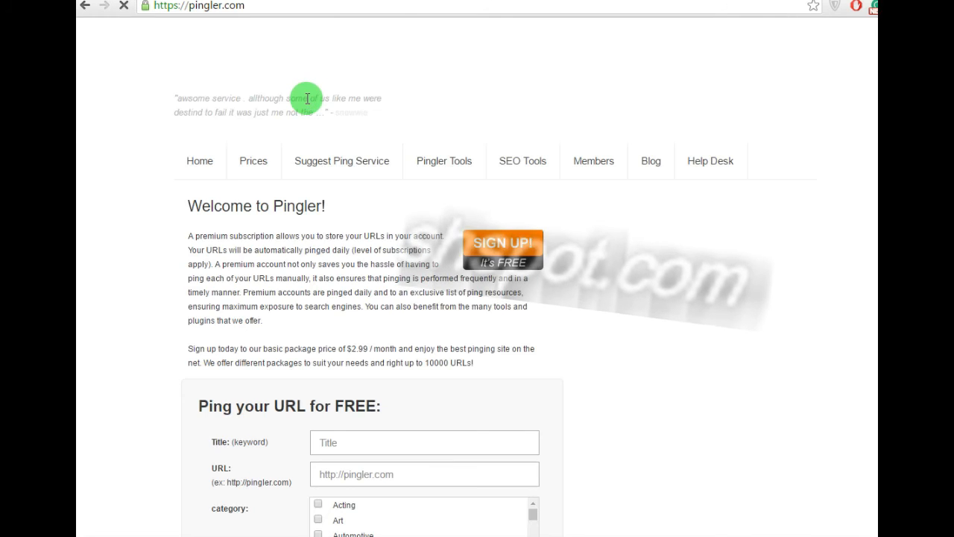
# On pingler.com, enter "how to do email marketing" as the title in the free ping form.
pyautogui.scroll(-3, 353, 324)
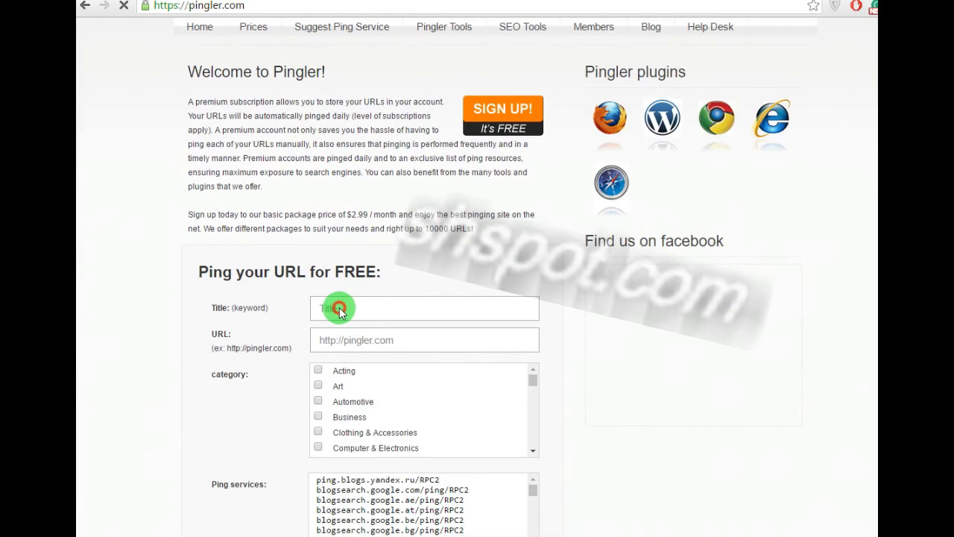
pyautogui.click(345, 311)
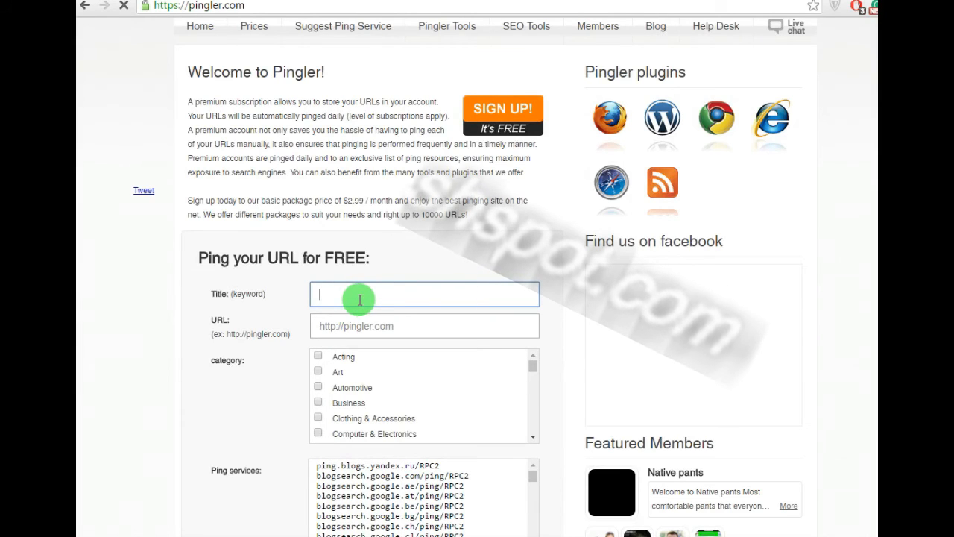
pyautogui.write('how to do email marketing')
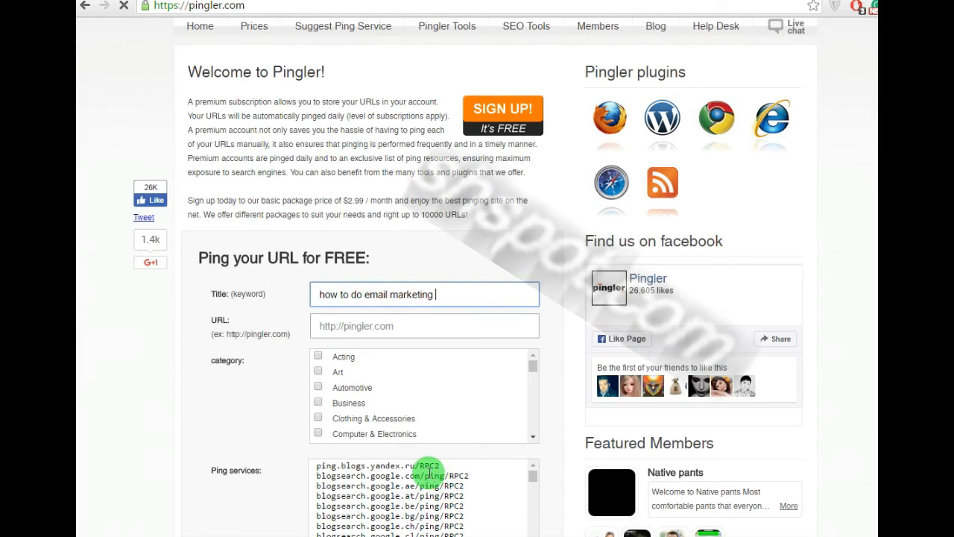
# Copy the page address of the video's subtitle manager from YouTube and paste it as the URL in Pingler's form.
pyautogui.click(664, 0)
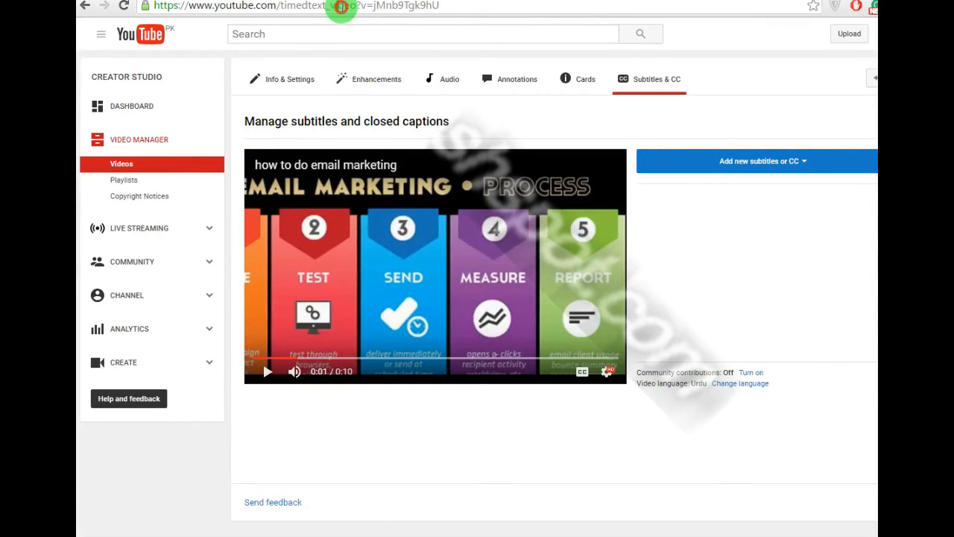
pyautogui.tripleClick(340, 6)
pyautogui.hotkey('ctrl', 'c')
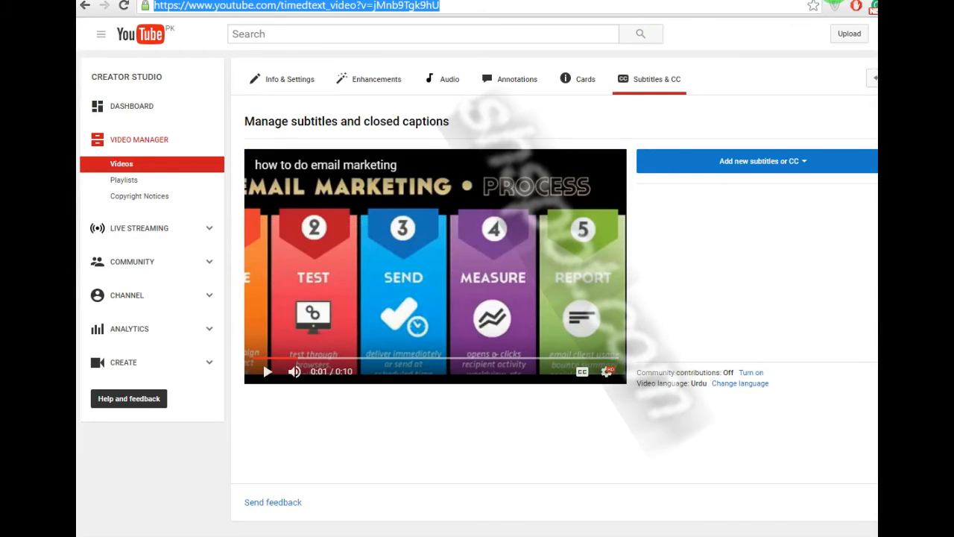
pyautogui.click(596, 1)
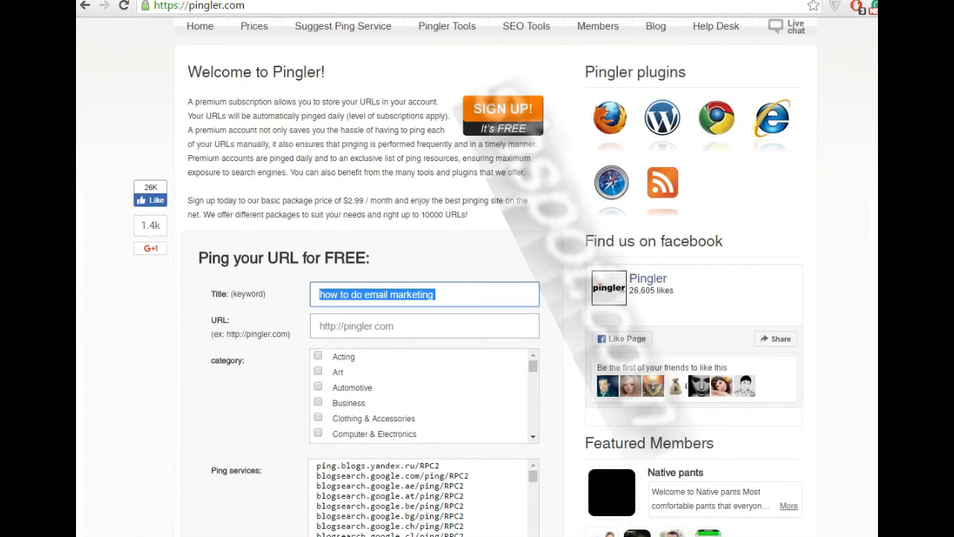
pyautogui.click(357, 326)
pyautogui.hotkey('ctrl', 'v')
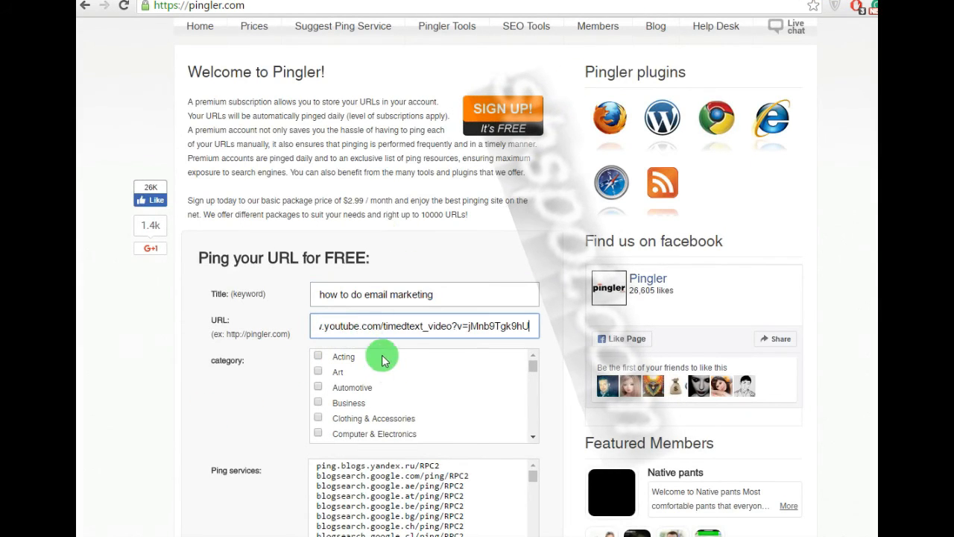
# Select the Marketing category for the URL in the ping form.
pyautogui.scroll(-3, 372, 394)
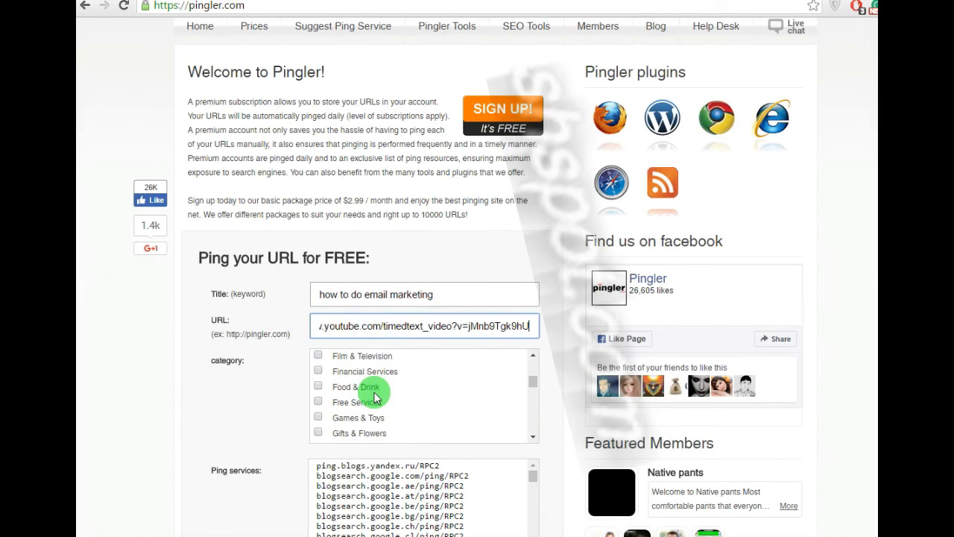
pyautogui.scroll(-3, 373, 395)
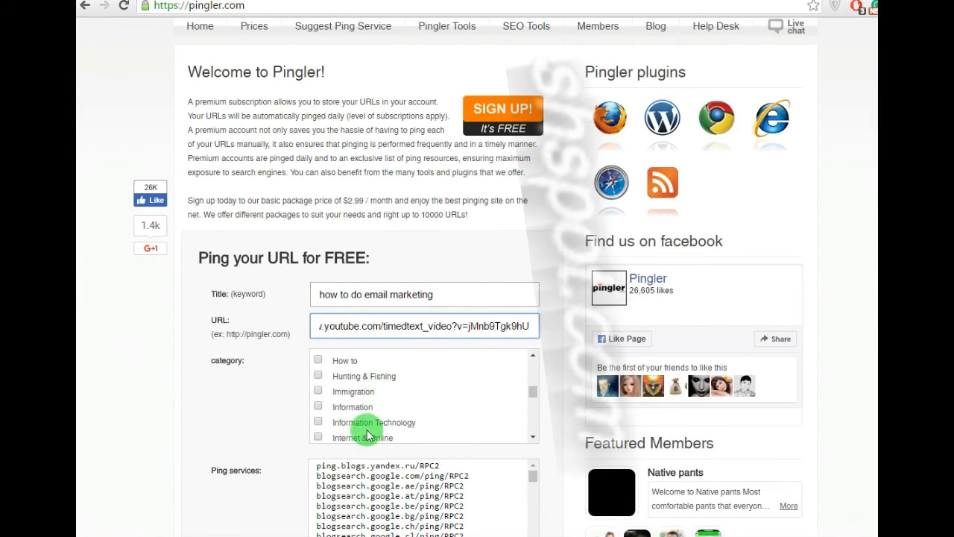
pyautogui.scroll(-2, 345, 434)
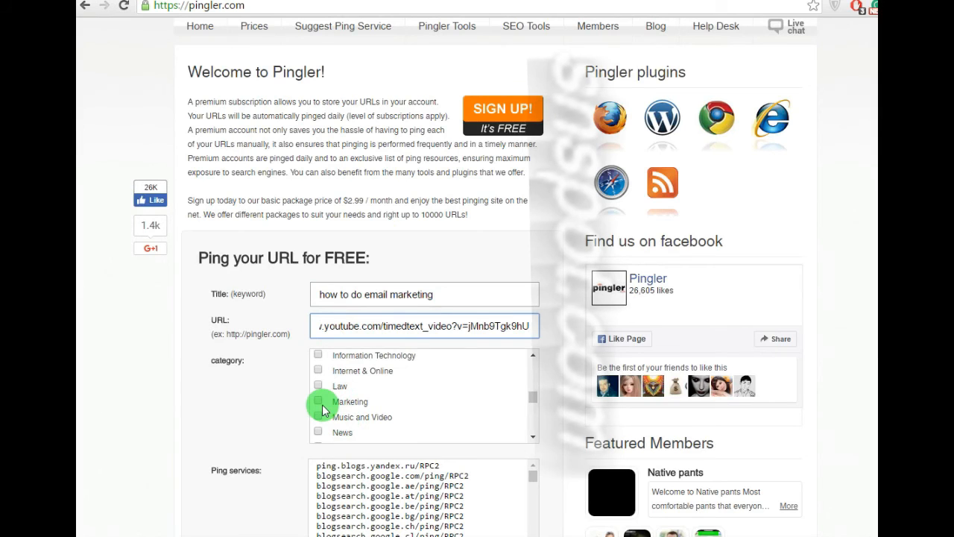
pyautogui.click(318, 401)
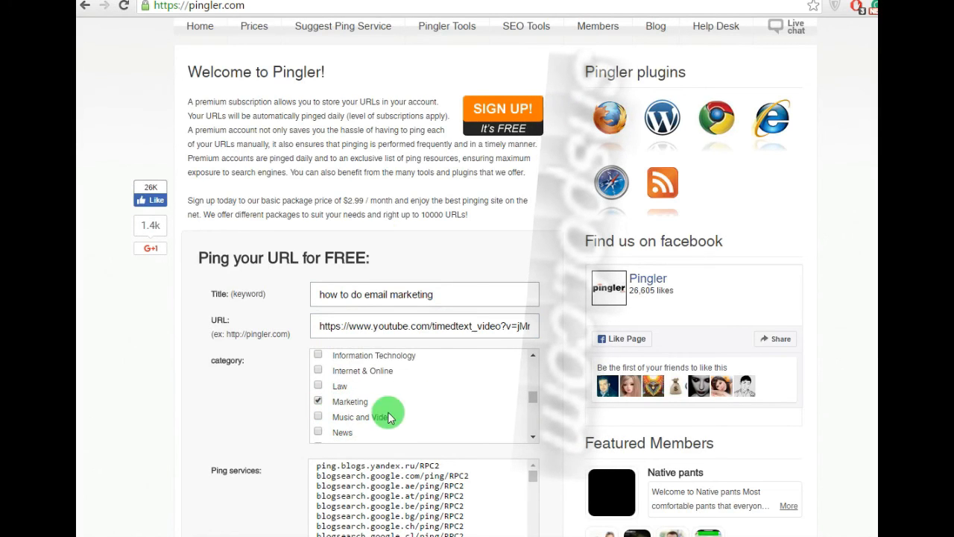
# Answer the captcha with the displayed phrase and submit the URL for pinging.
pyautogui.scroll(-2, 451, 433)
pyautogui.scroll(-6, 485, 437)
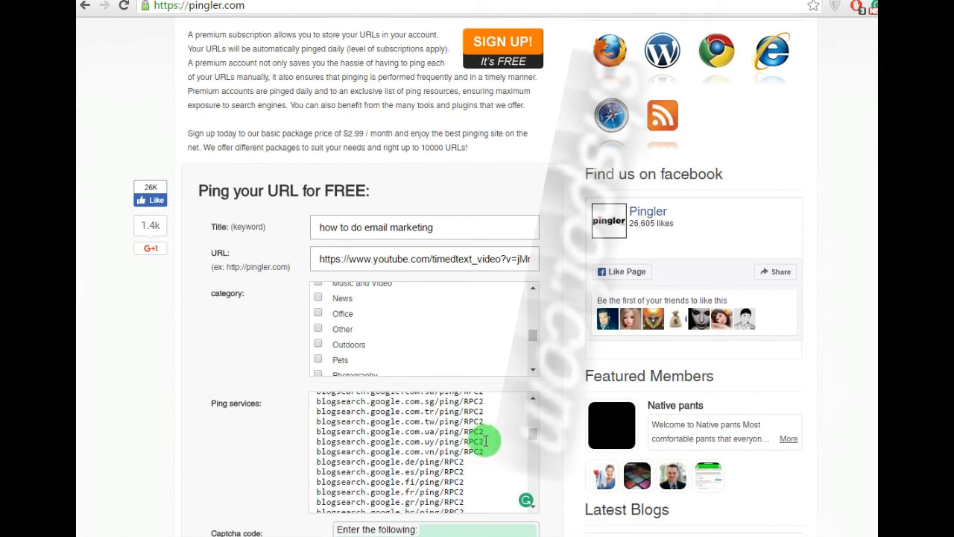
pyautogui.scroll(-2, 568, 456)
pyautogui.scroll(-3, 567, 457)
pyautogui.click(397, 375)
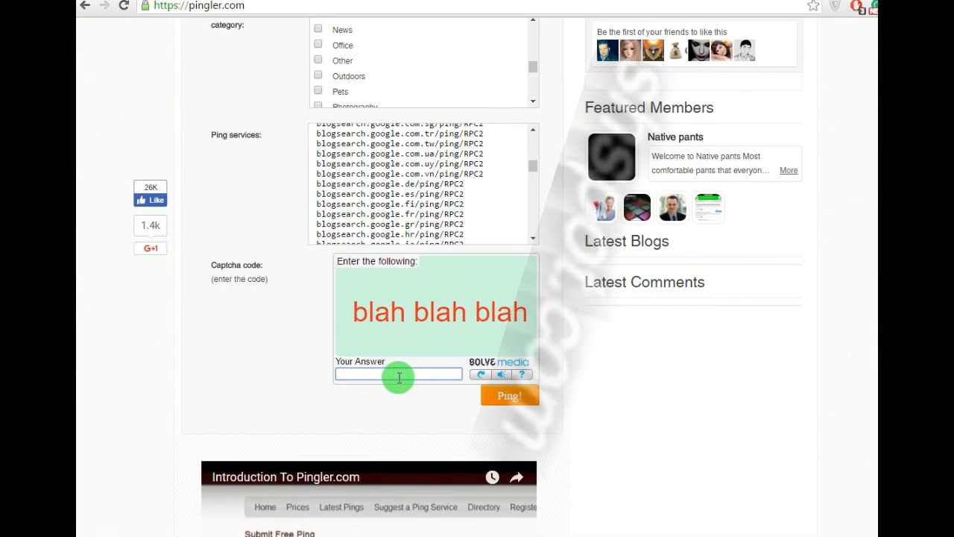
pyautogui.write('blah')
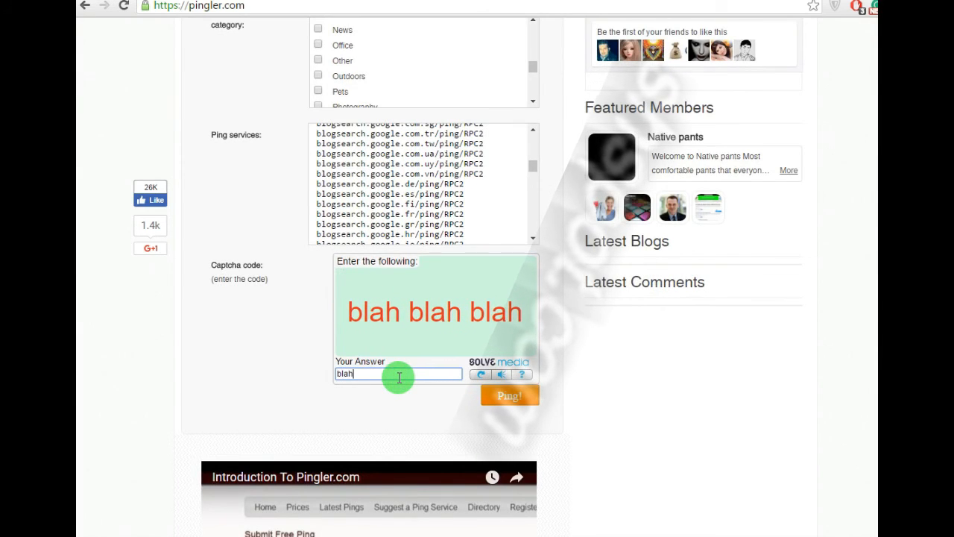
pyautogui.write(' blah blah')
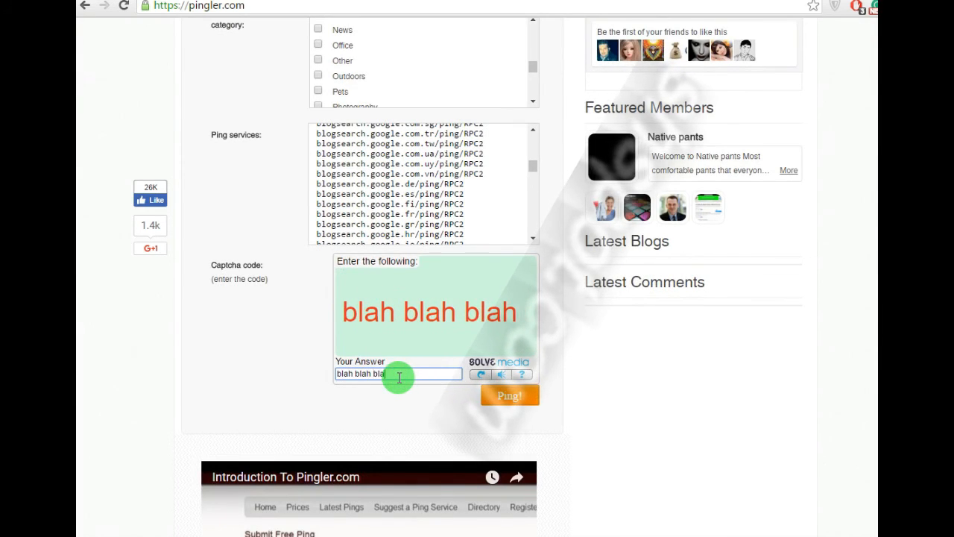
pyautogui.click(513, 396)
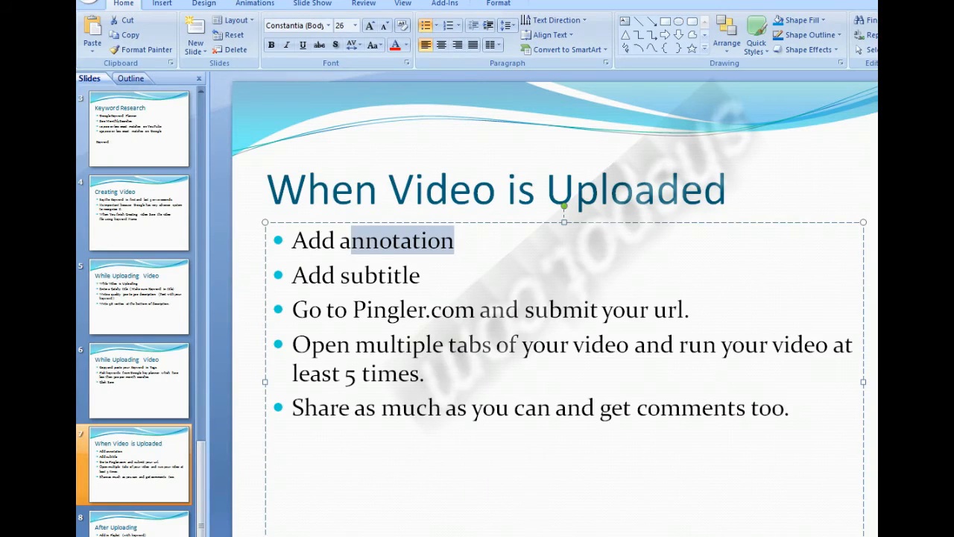
# Switch to PowerPoint, look at slide 8, "After Uploading", and return to slide 7, "When Video is Uploaded".
pyautogui.scroll(-1, 355, 309)
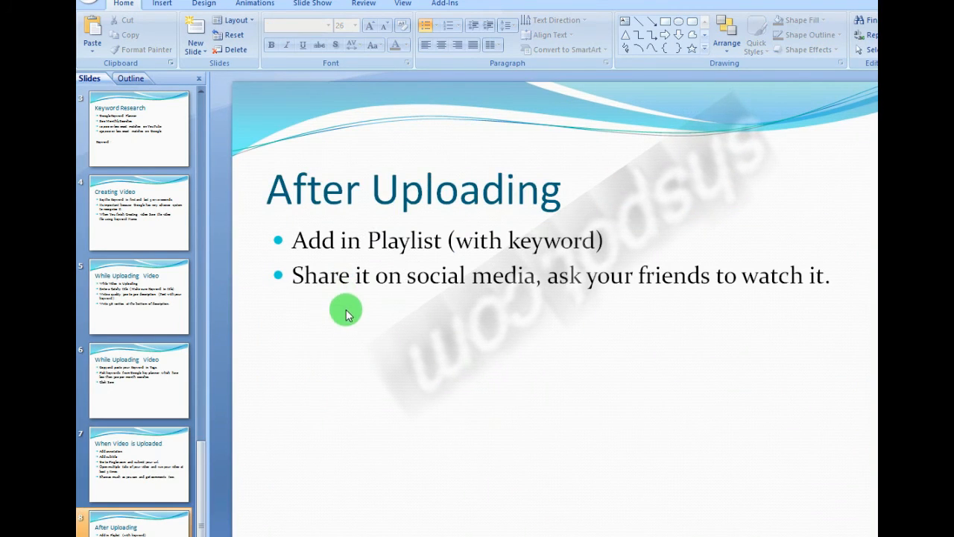
pyautogui.click(156, 456)
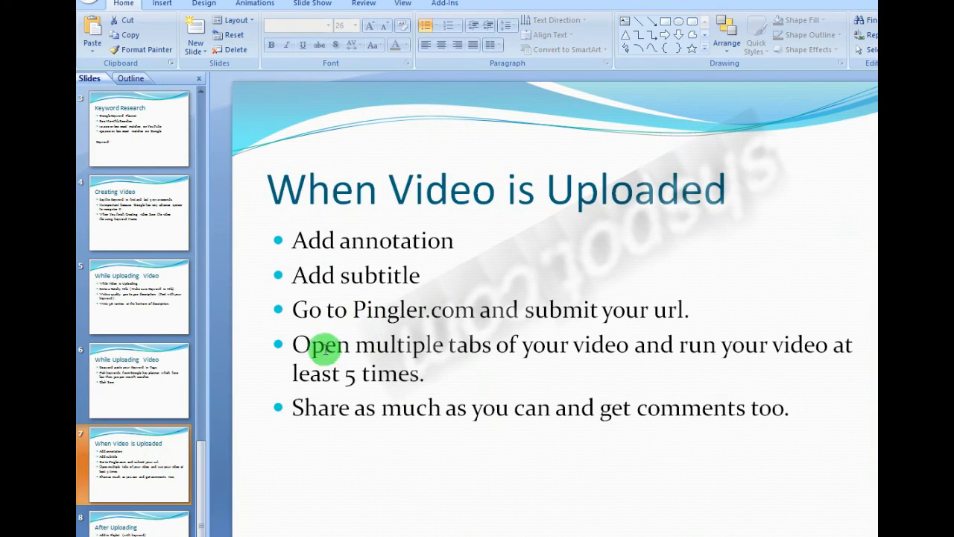